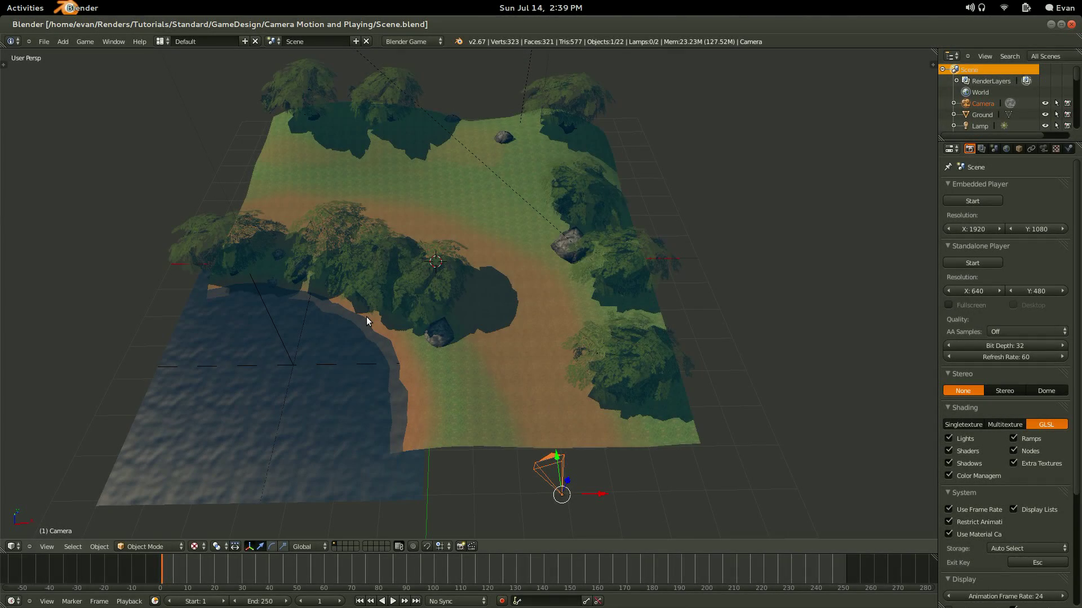
- Add a cube at the 3D cursor in the middle of the terrain, then select the camera
key("shift+a")
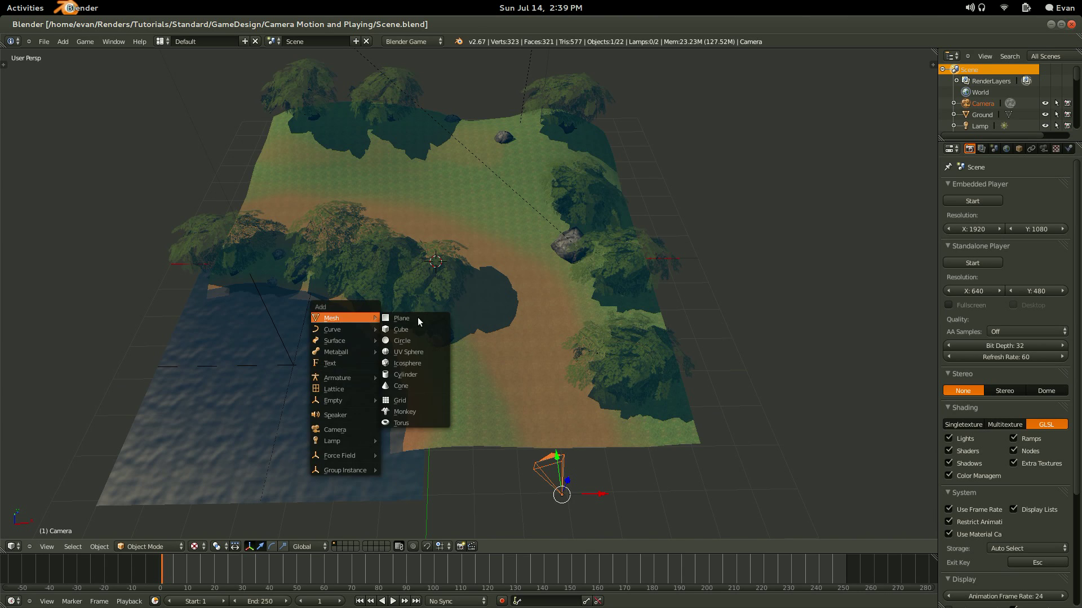
left_click(412, 328)
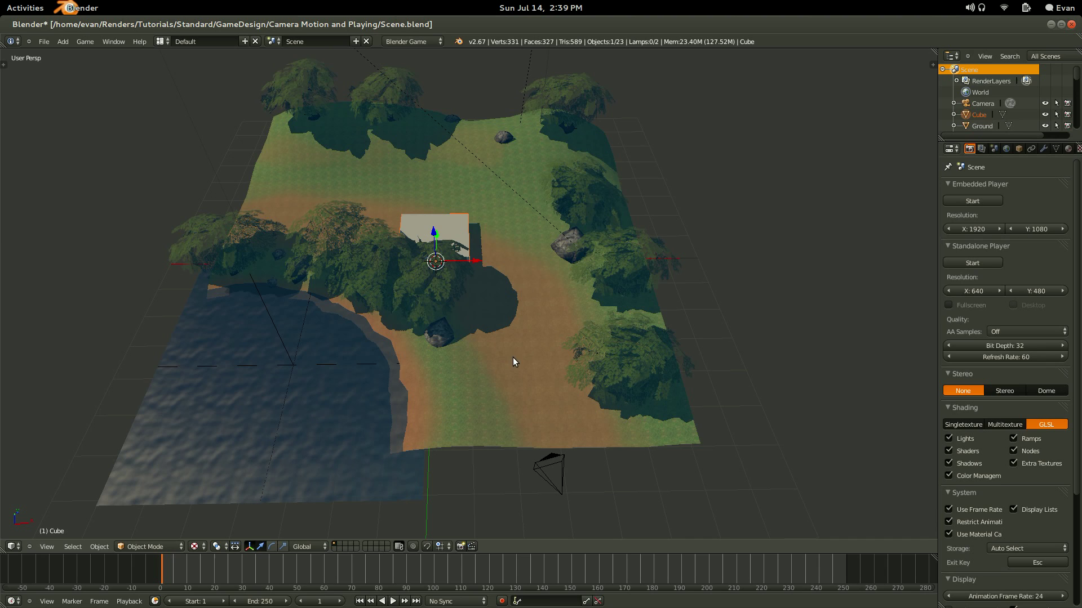
right_click(557, 474)
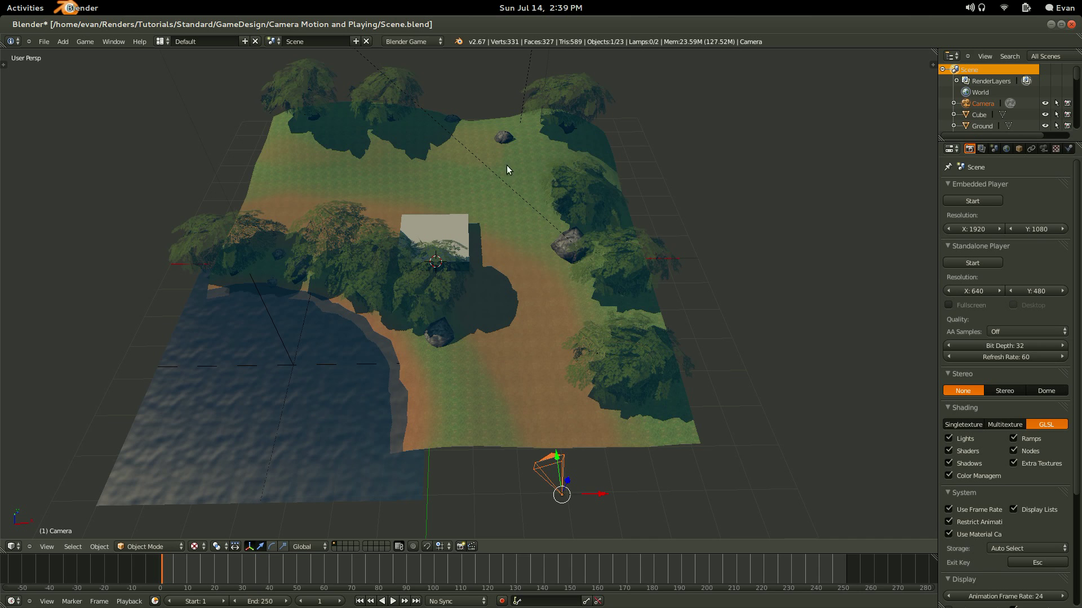
- Snap the camera to the 3D cursor at the cube's position
middle_click_drag(495, 378, 481, 300)
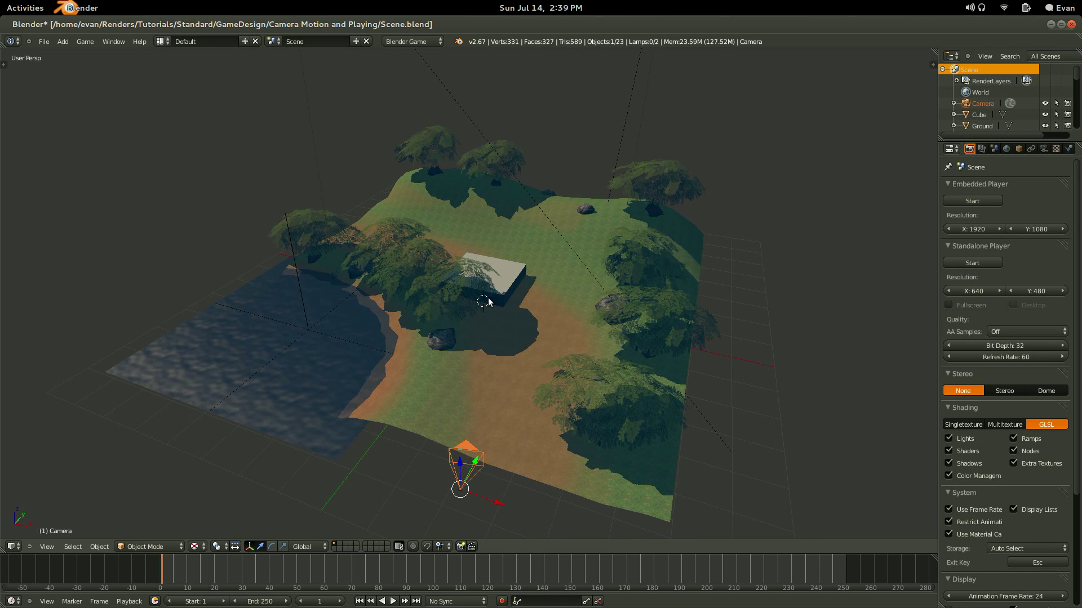
middle_click_drag(511, 384, 568, 402)
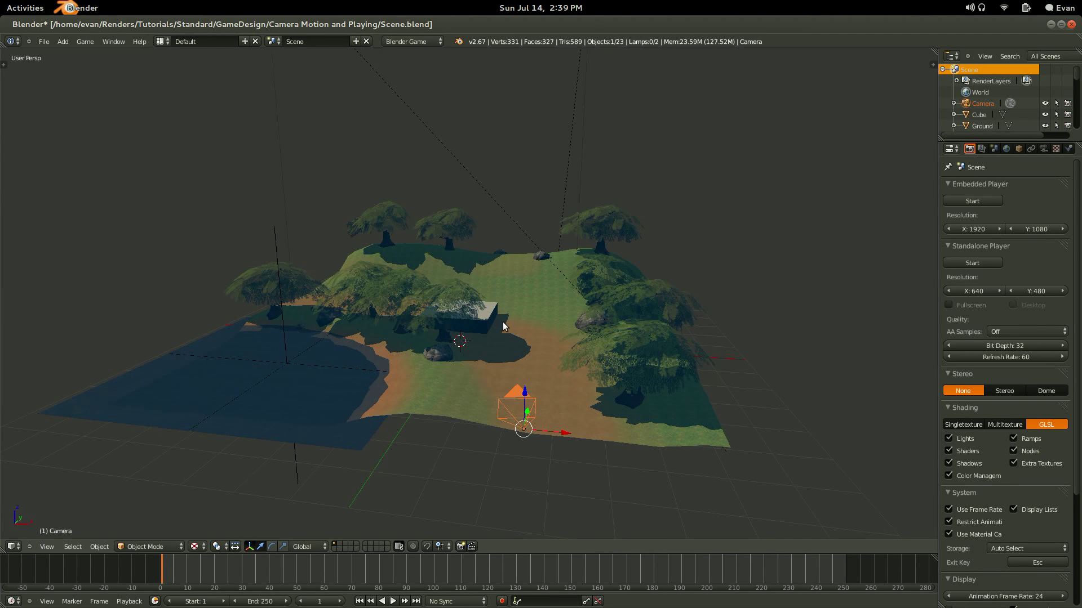
key("shift+s")
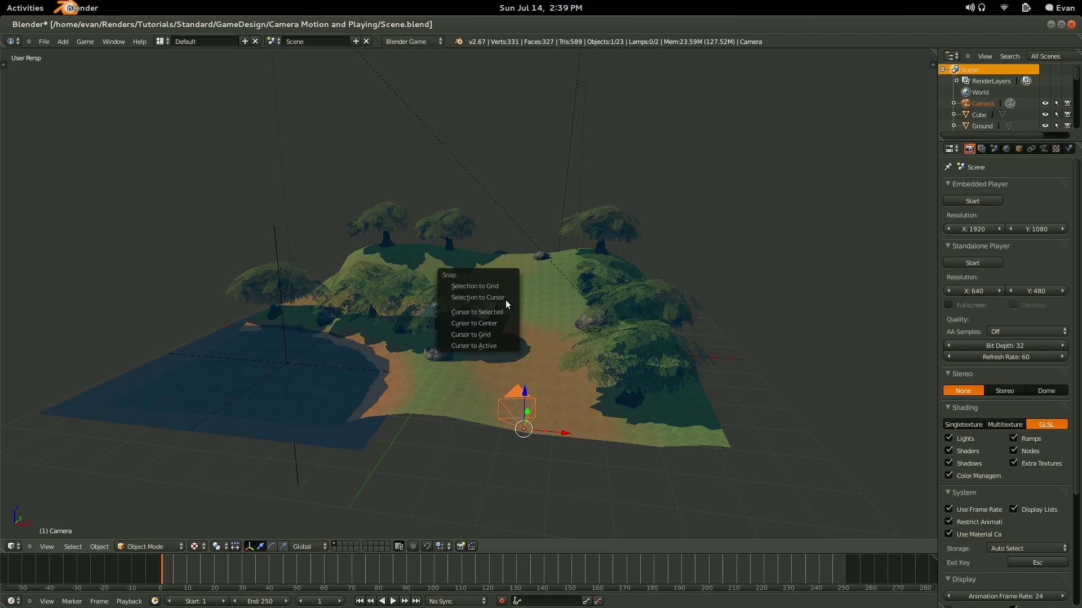
left_click(505, 298)
- Raise the camera slightly along the Z axis
middle_click_drag(505, 298, 515, 434)
key("g")
key("z")
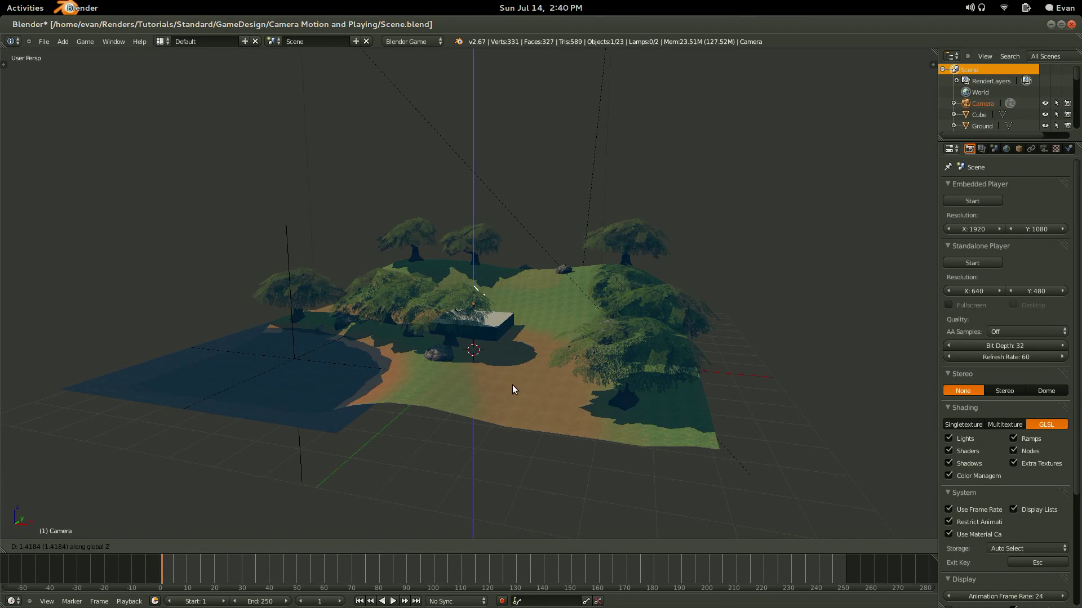
left_click(512, 381)
- Tilt the camera about the global X axis
middle_click_drag(513, 381, 531, 453)
scroll(613, 255, "up", 3)
middle_click_drag(510, 346, 552, 405)
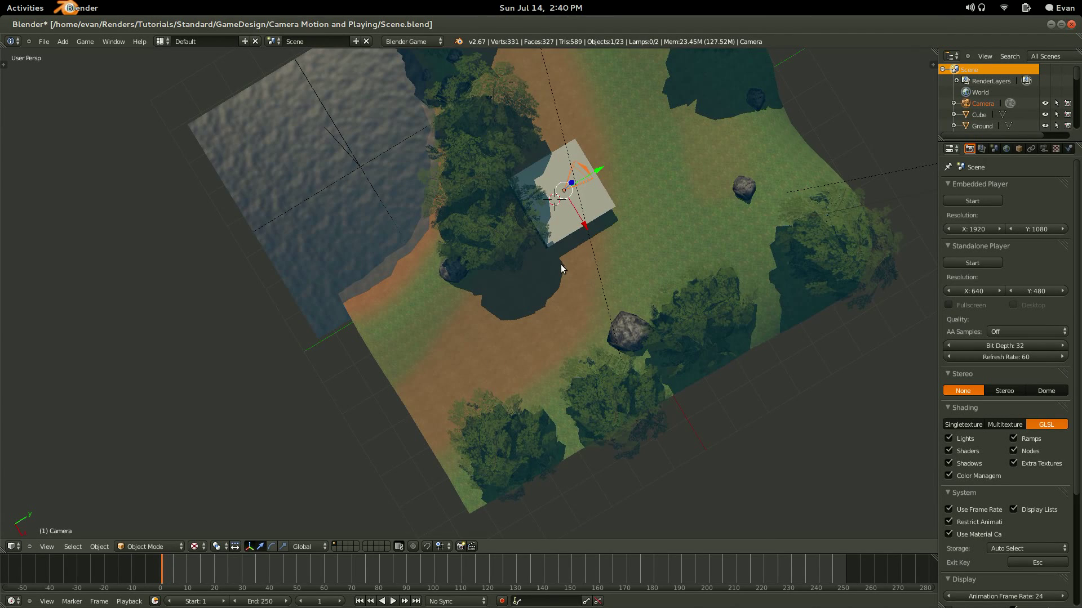
middle_click_drag(560, 265, 461, 357)
scroll(499, 243, "up", 3)
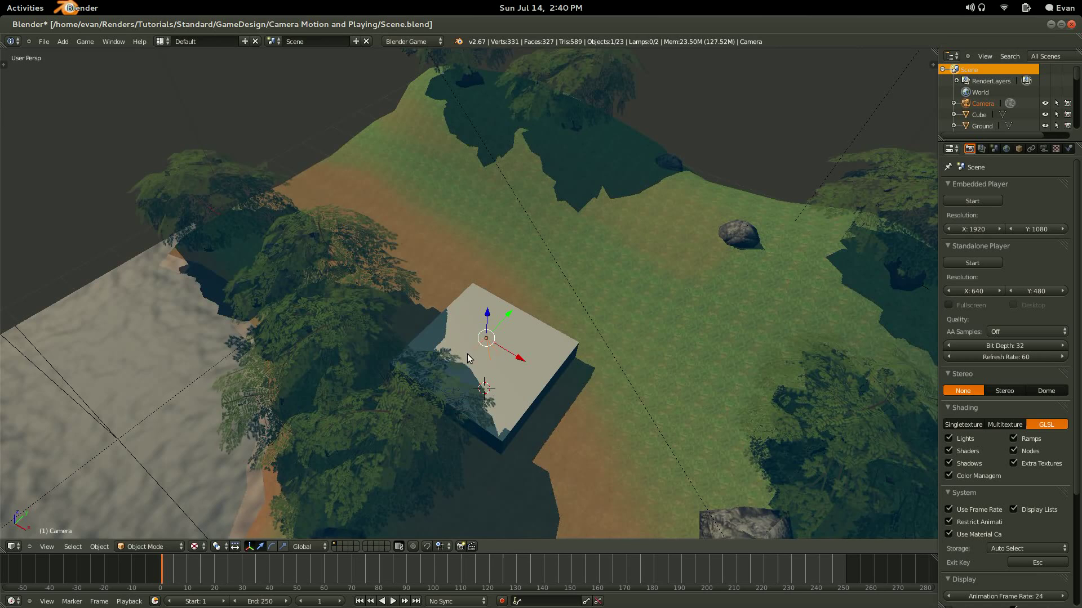
key("r")
key("x")
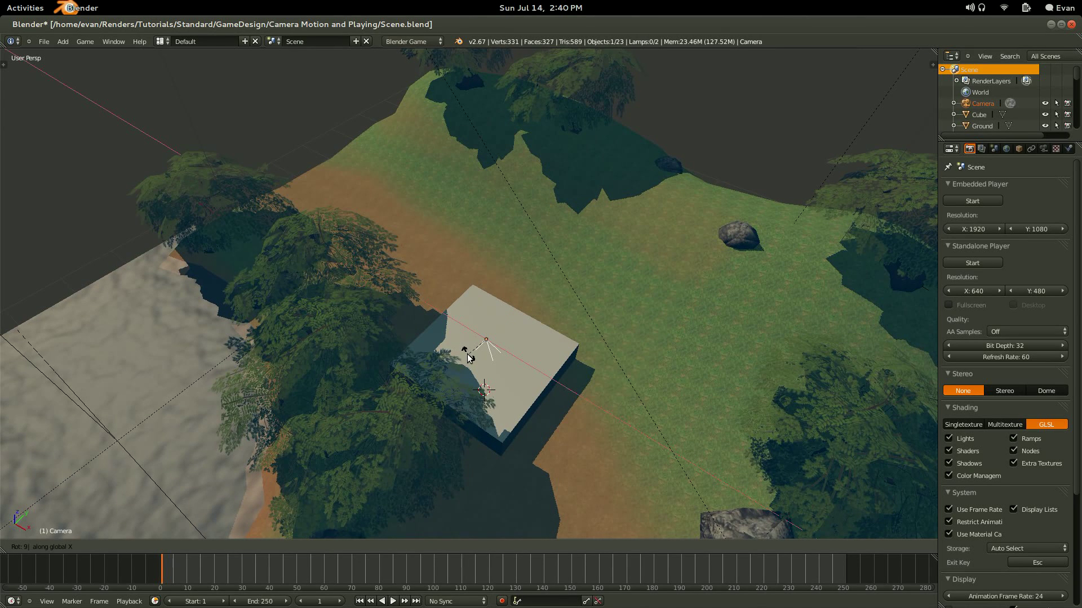
key("Return")
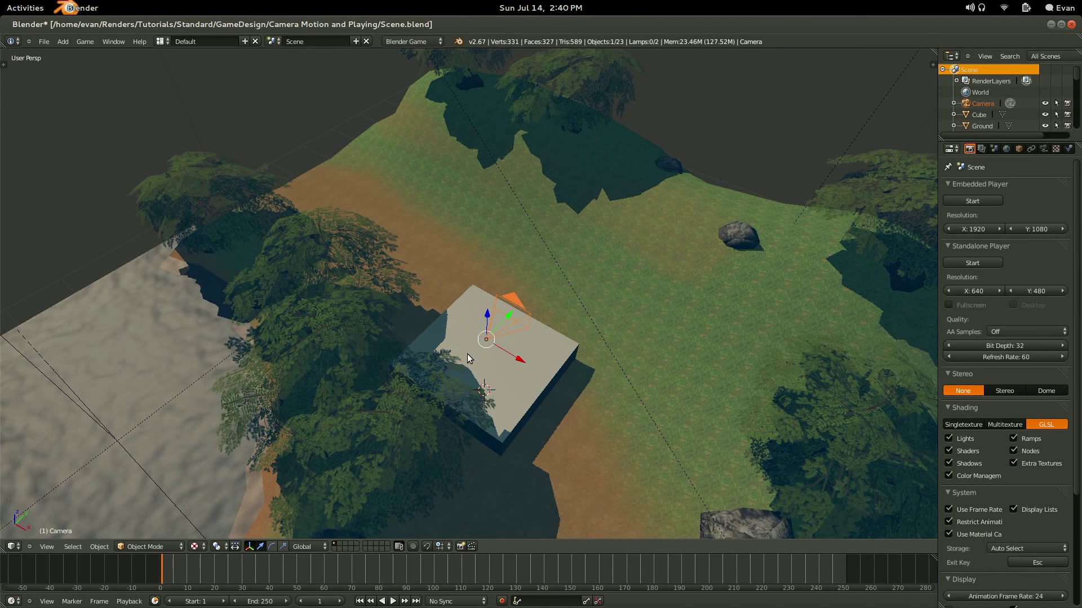
- Lift the cube along Z so it stands above the ground
right_click(536, 384)
middle_click_drag(610, 489, 428, 407)
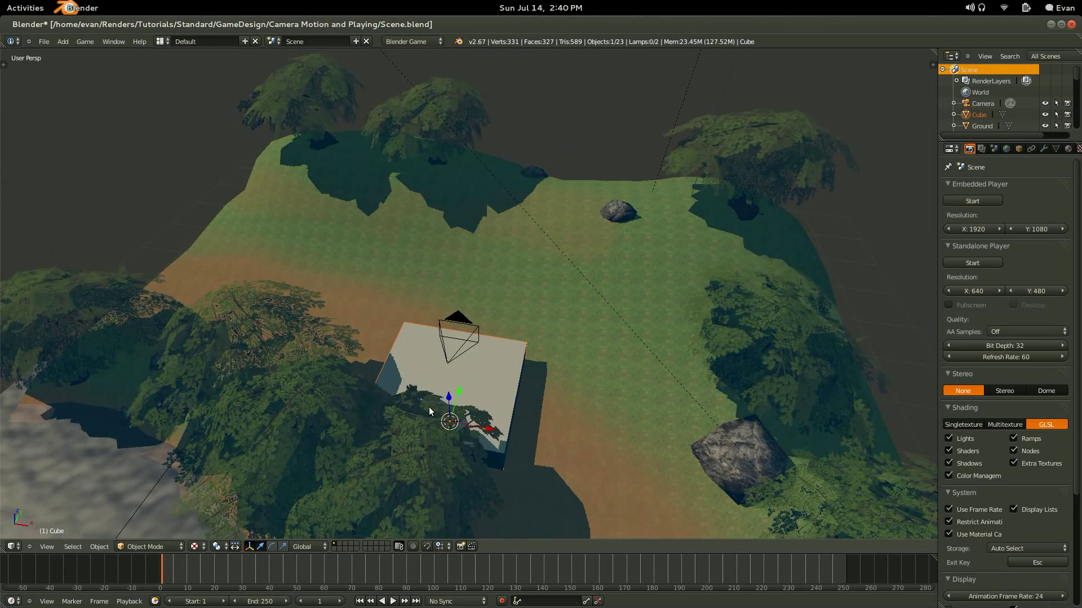
mouse_move(495, 437)
middle_mouse_down()
mouse_move(504, 420)
mouse_move(502, 454)
mouse_move(501, 436)
middle_mouse_up()
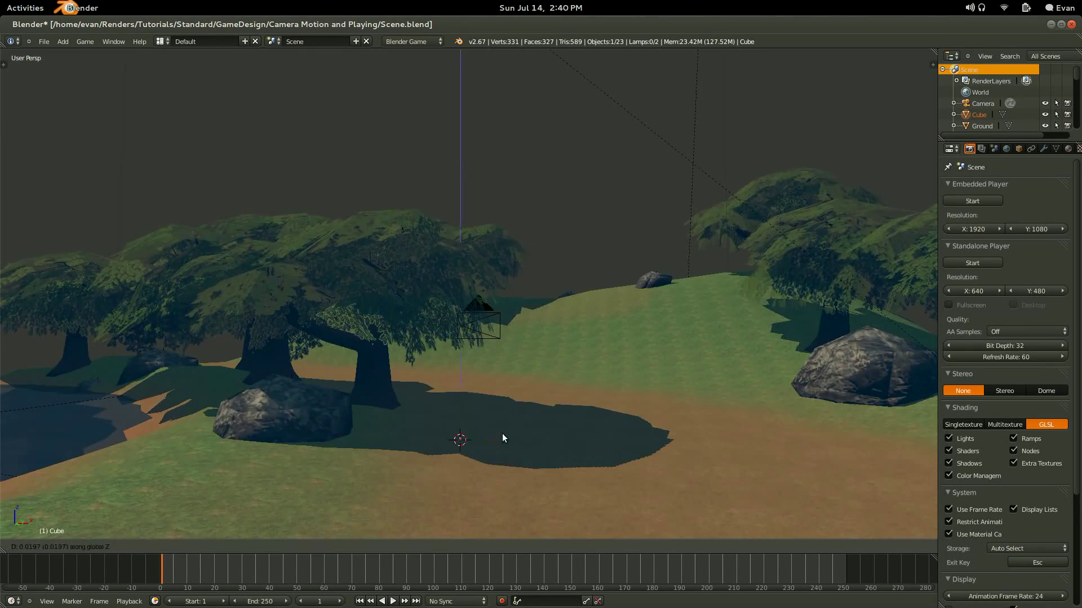
key("g")
key("z")
left_click(509, 393)
- Scale the cube down to a small box under the camera and save over Scene.blend
middle_click_drag(509, 393, 608, 433)
key("s")
left_click(563, 430)
key("s")
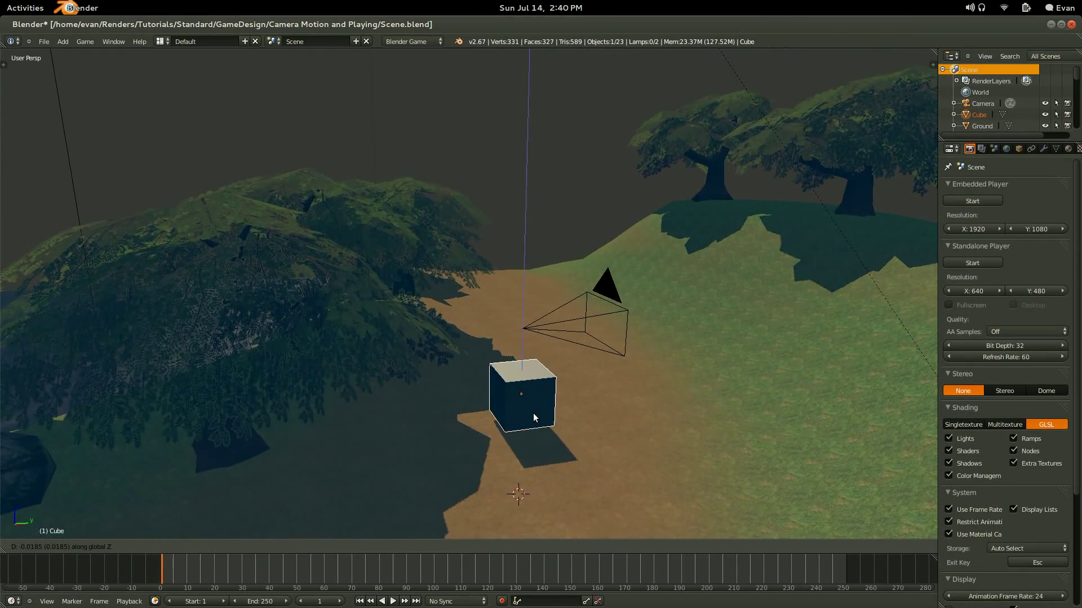
left_click(533, 413)
middle_click_drag(532, 413, 576, 427)
key("ctrl+s")
left_click(552, 412)
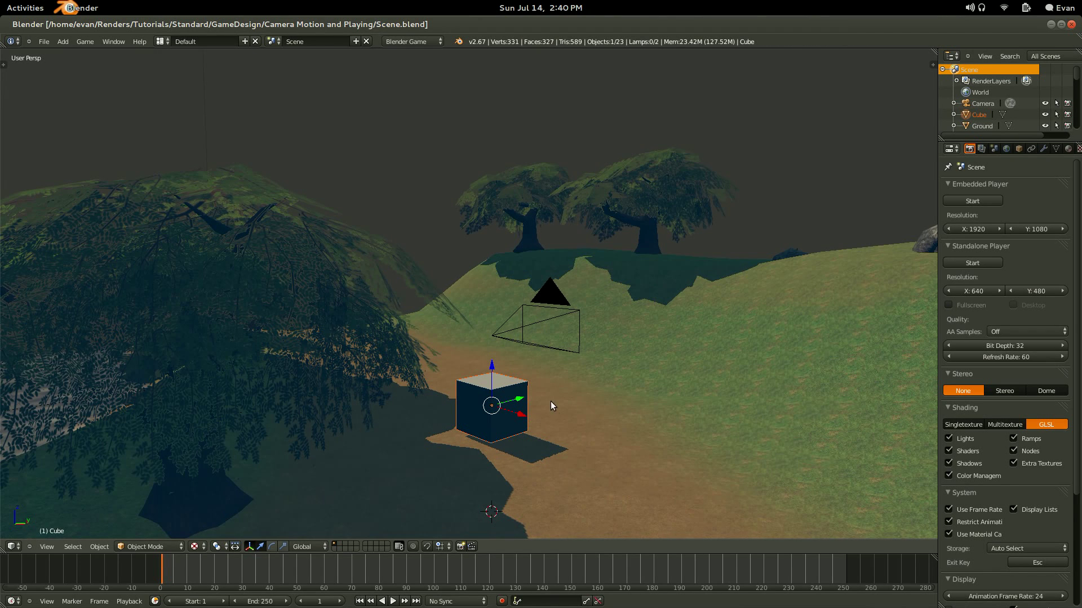
- Parent the camera to the cube with Object (Keep Transform), then move the cube to check the camera follows
right_click(549, 299)
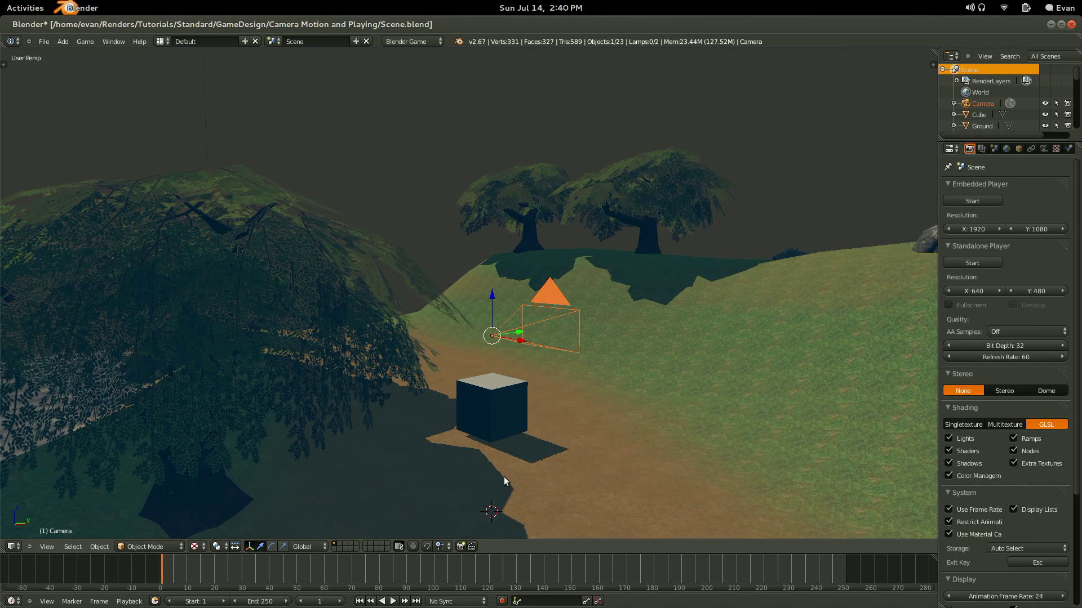
right_click(512, 384, "shift")
key("ctrl+p")
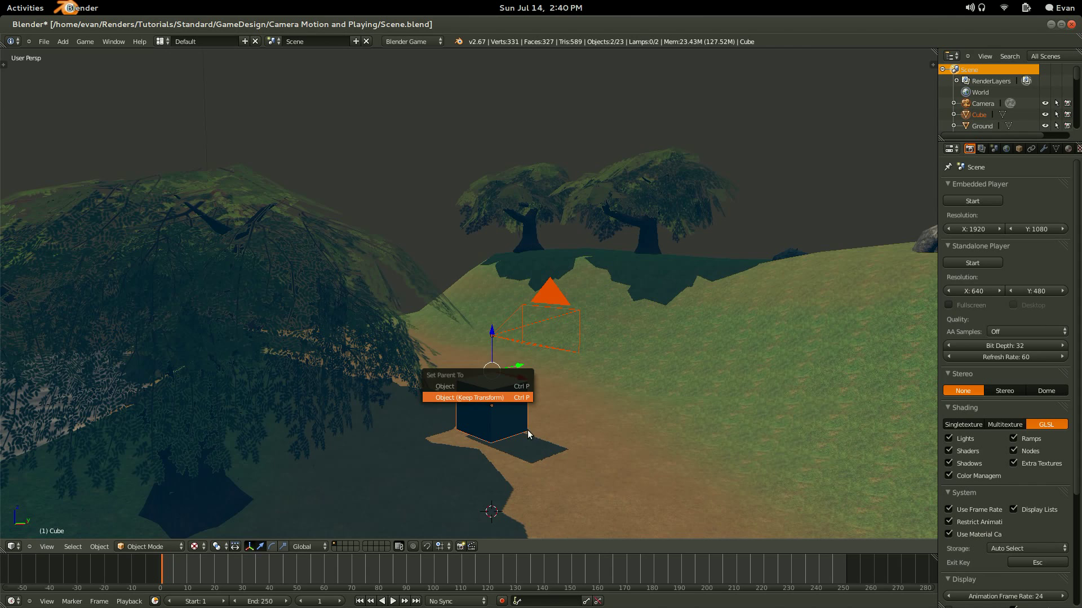
key("Return")
middle_click_drag(527, 430, 512, 431)
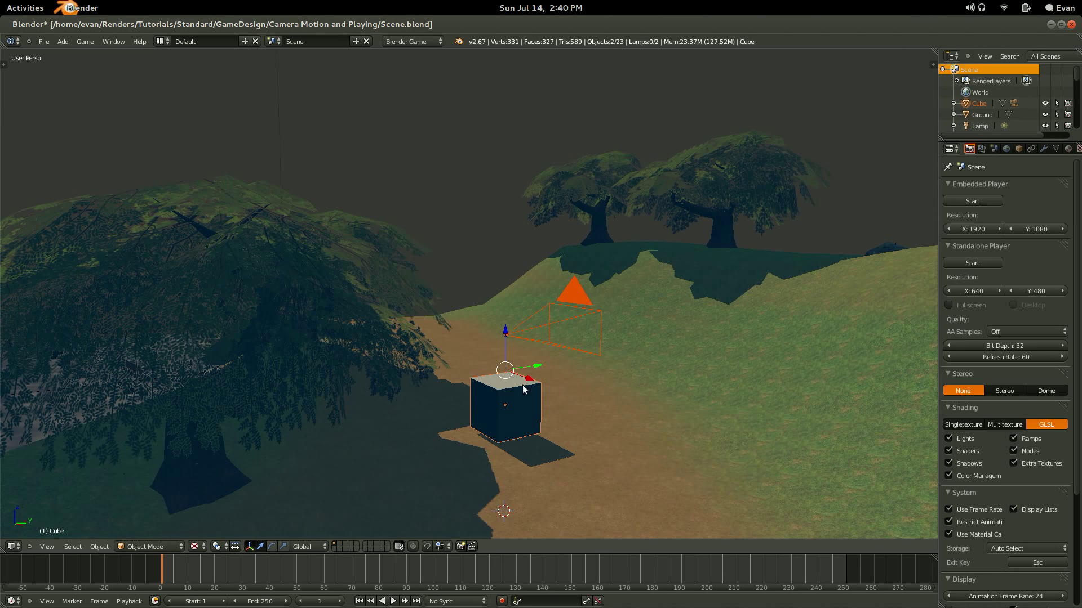
right_click(521, 421)
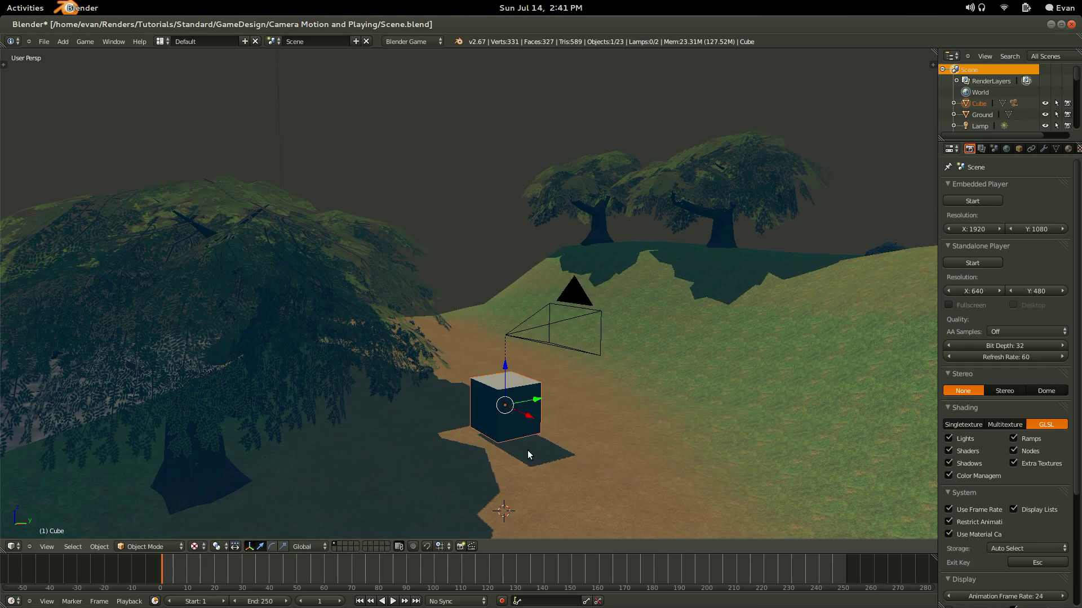
key("g")
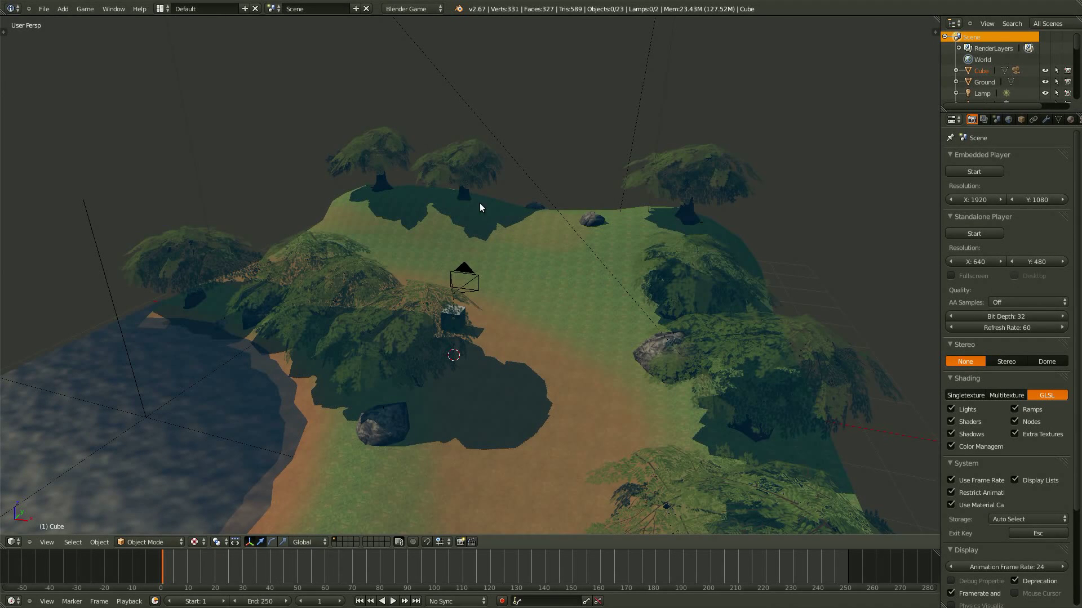
- Switch to the Game Logic layout and show the cube and camera in Texture shading
left_click(163, 8)
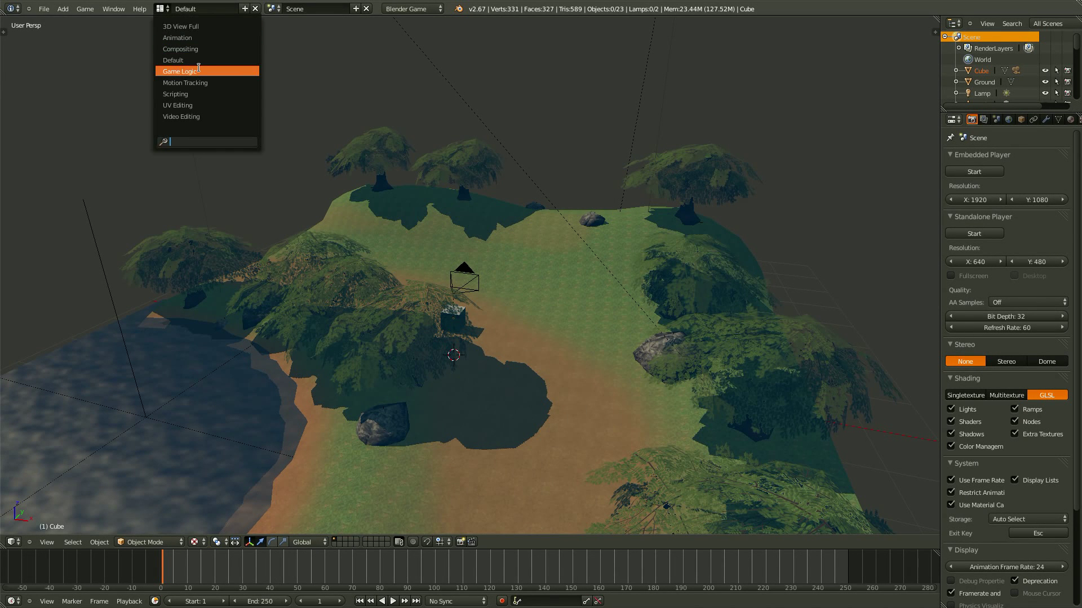
left_click(199, 70)
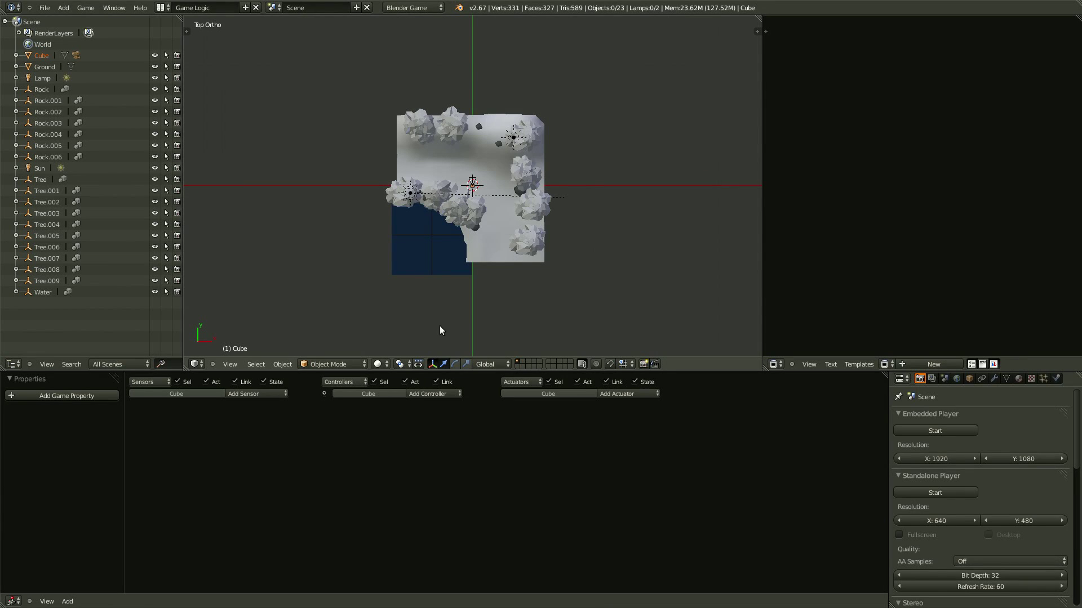
scroll(414, 329, "up", 4)
middle_click_drag(483, 268, 366, 370)
left_click(377, 364)
left_click(384, 337)
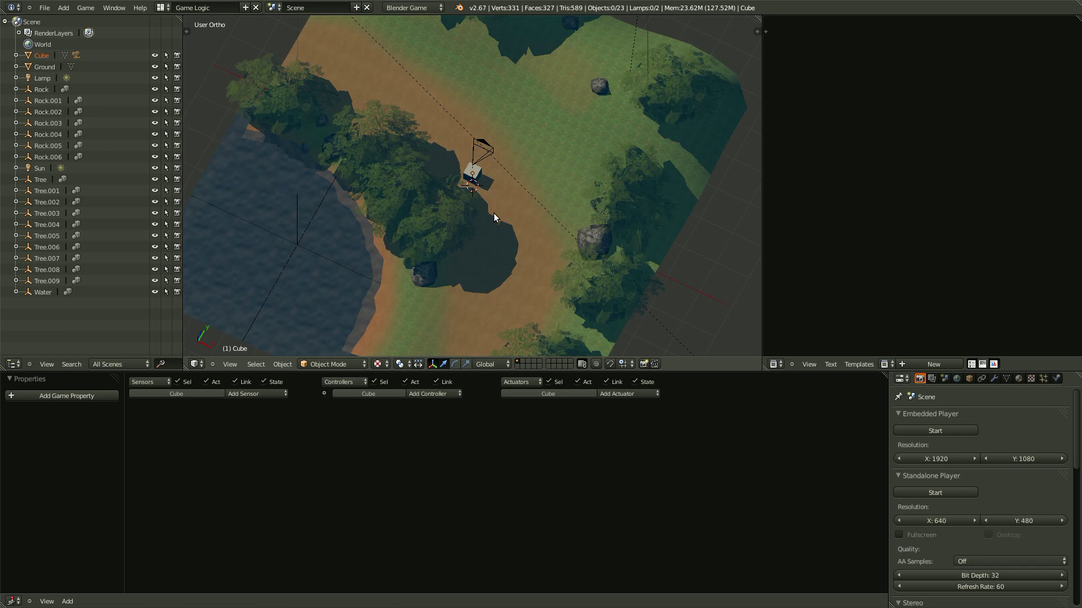
middle_click_drag(441, 242, 459, 200)
scroll(423, 199, "up", 3)
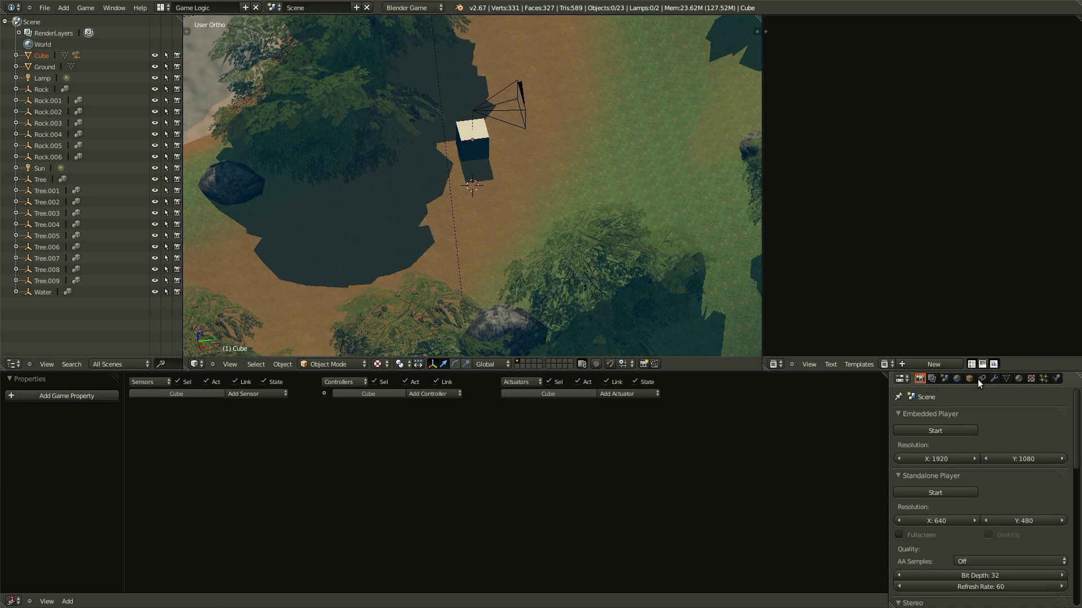
- Set the cube's Physics Type to Character
left_click(1055, 379)
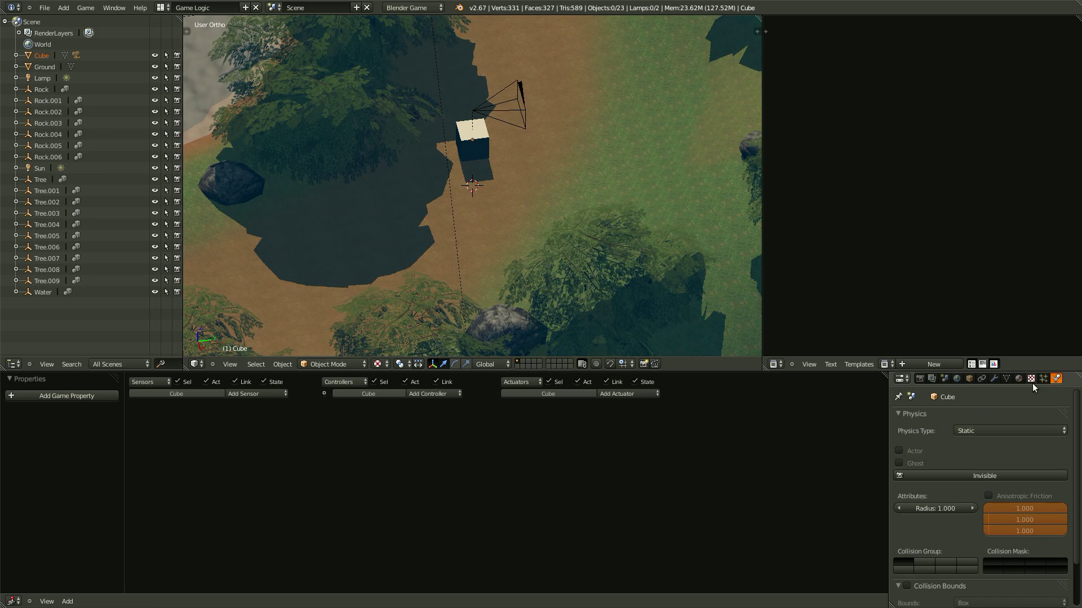
left_click(972, 430)
left_click(974, 428)
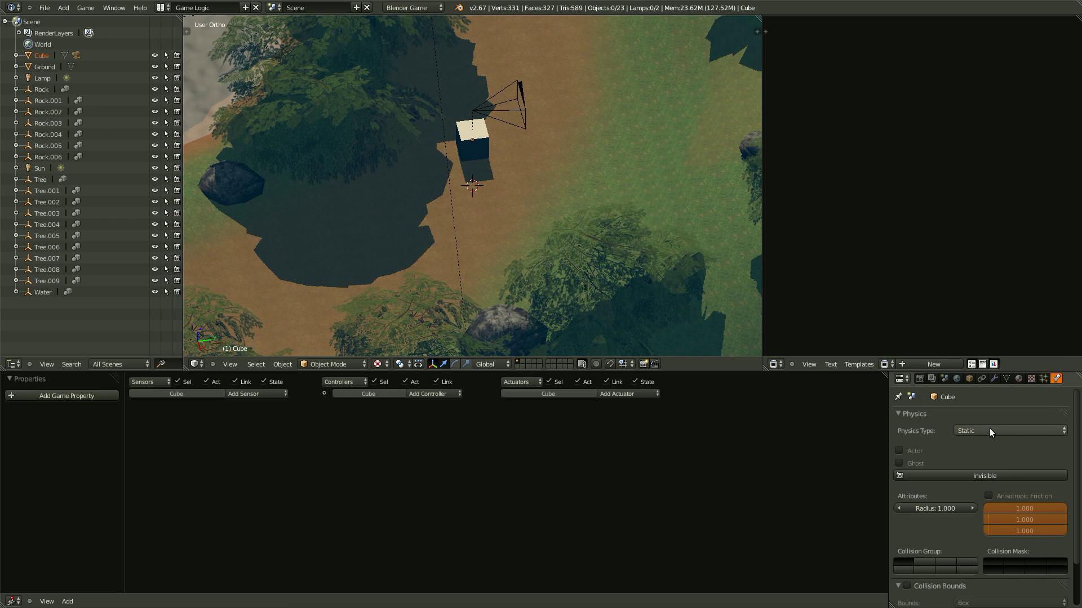
left_click(989, 430)
left_click(1002, 319)
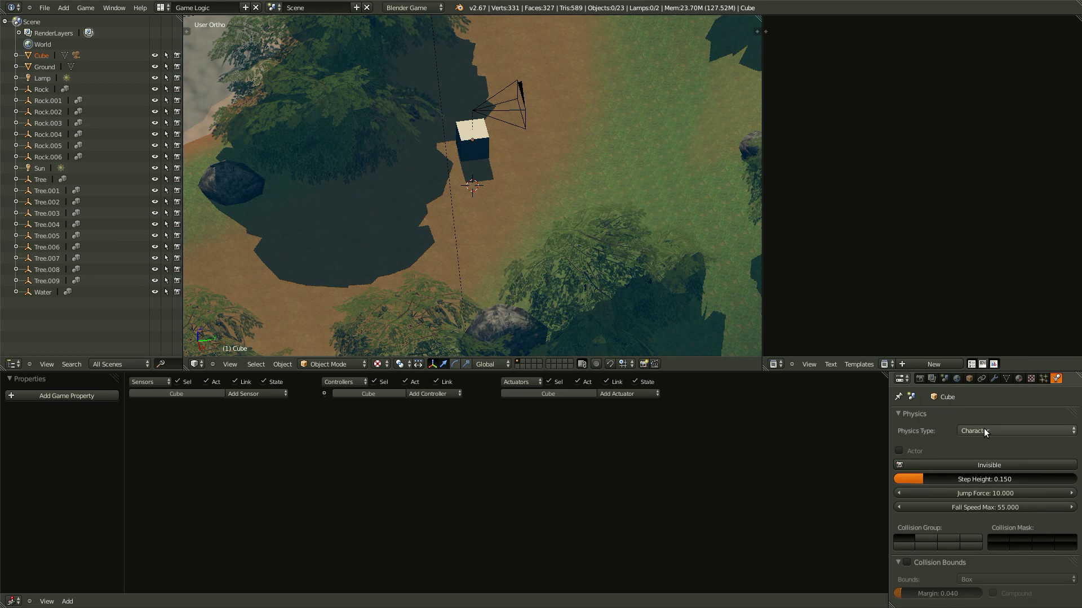
middle_click_drag(518, 160, 583, 190)
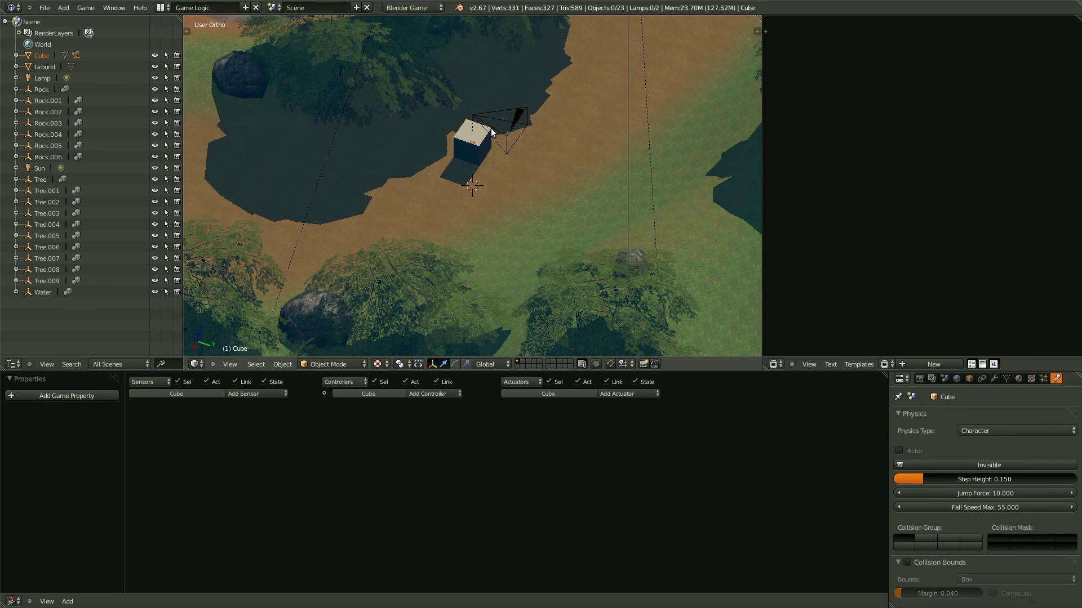
middle_click_drag(492, 132, 566, 197)
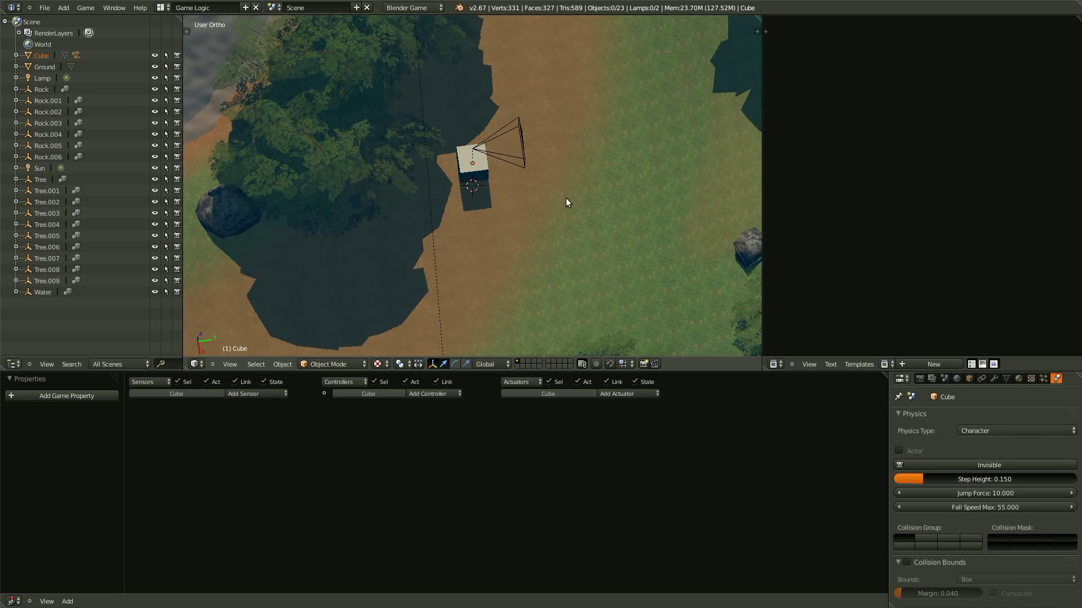
left_click(989, 431)
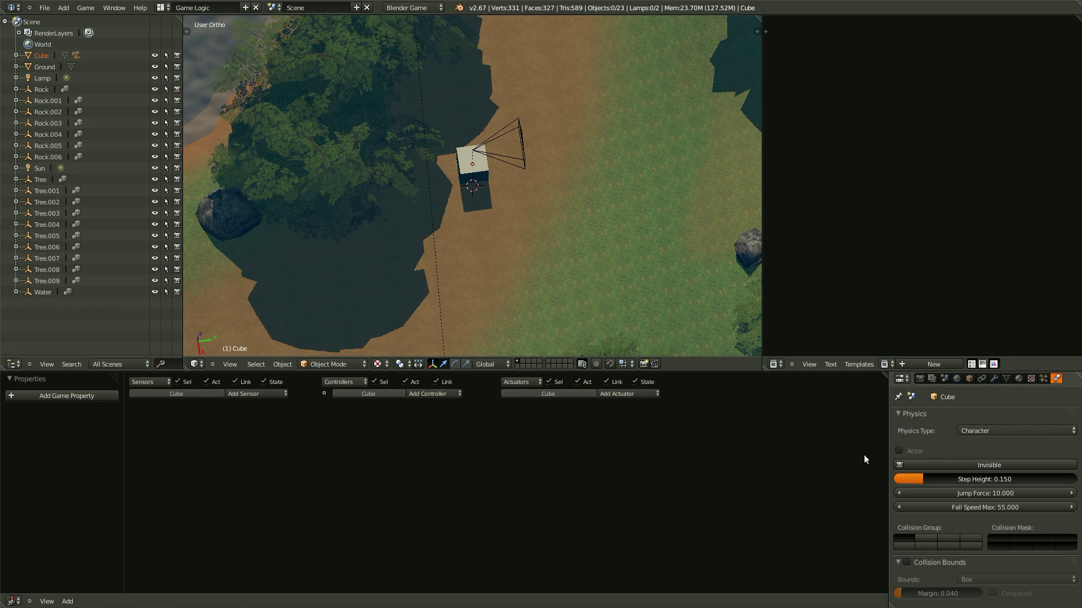
mouse_move(525, 258)
middle_mouse_down()
mouse_move(400, 286)
mouse_move(416, 276)
mouse_move(479, 285)
mouse_move(502, 254)
mouse_move(521, 258)
middle_mouse_up()
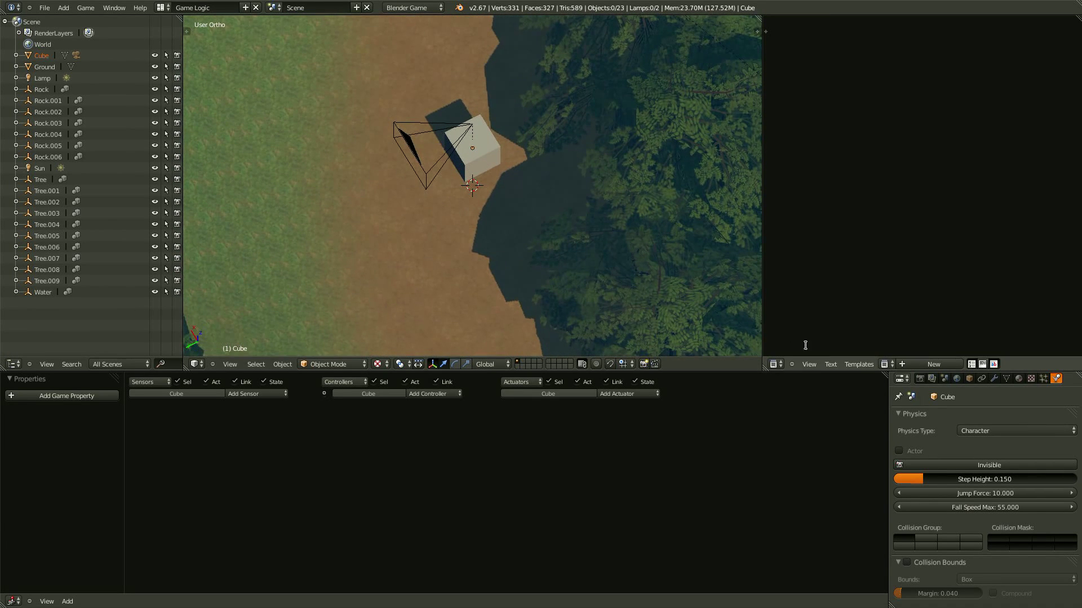
- Enable Actor on the Cube and run a quick game test with P
left_click(898, 450)
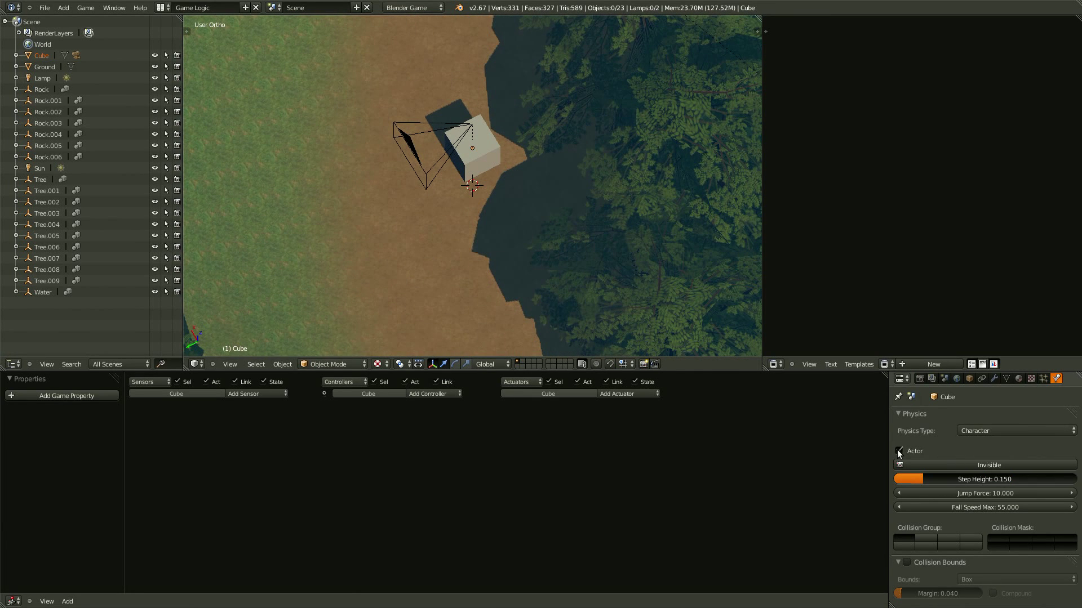
right_click(484, 149)
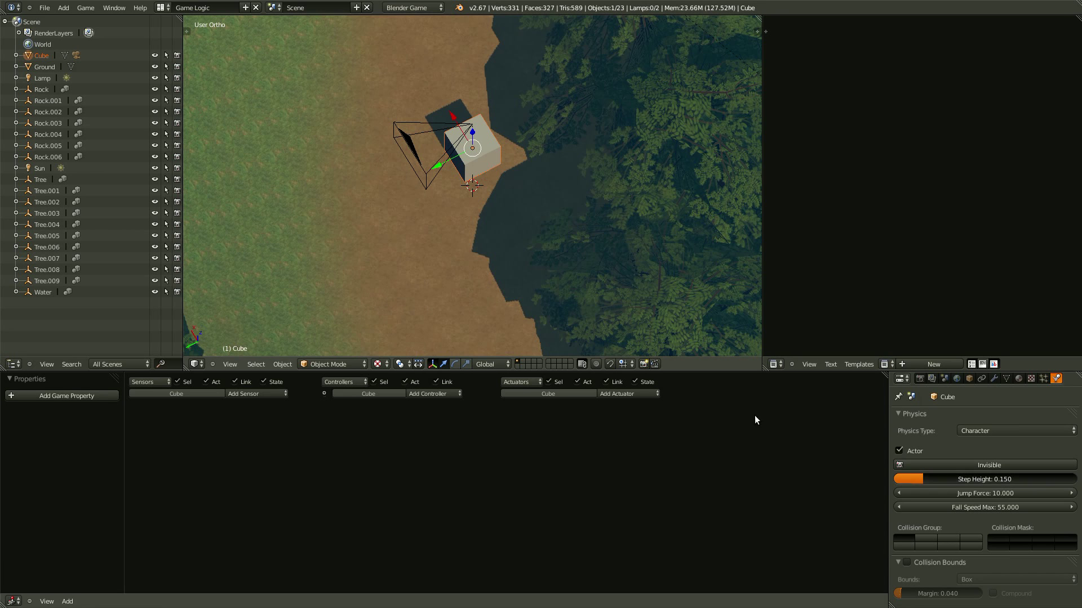
key("p")
key("Escape")
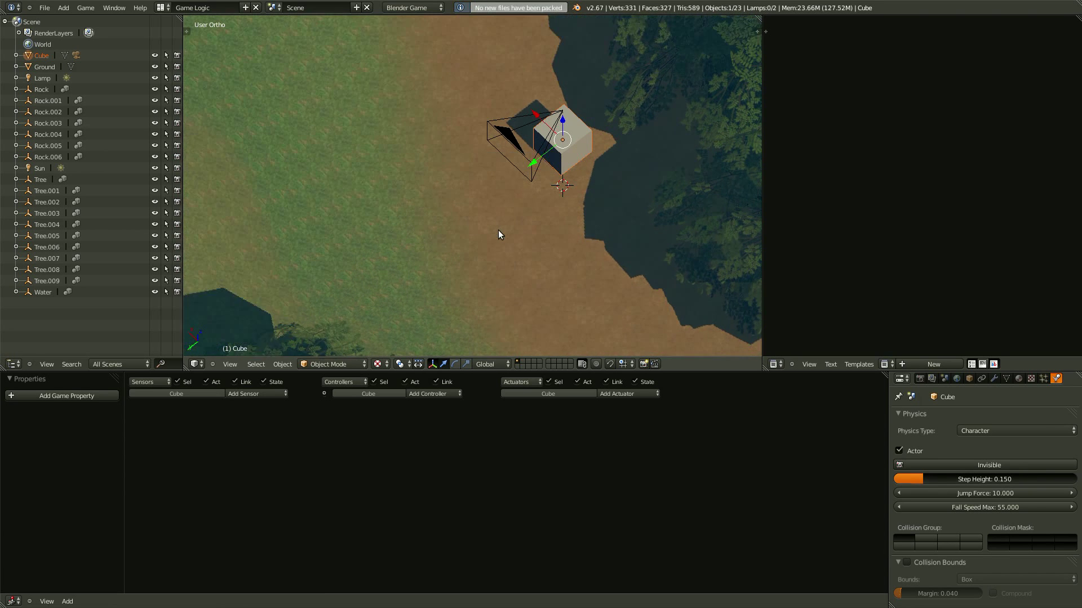
middle_click_drag(498, 230, 465, 175)
- Lift the cube along Z twice, playing the game each time to watch it drop
key("g")
key("z")
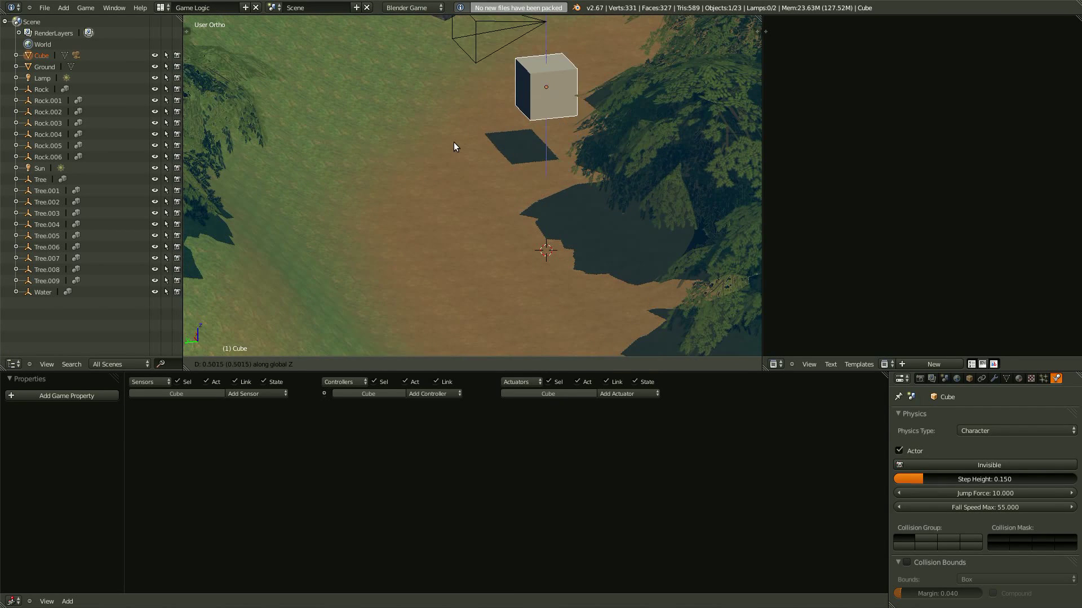
left_click(454, 142)
scroll(491, 228, "up", 5, "shift")
key("p")
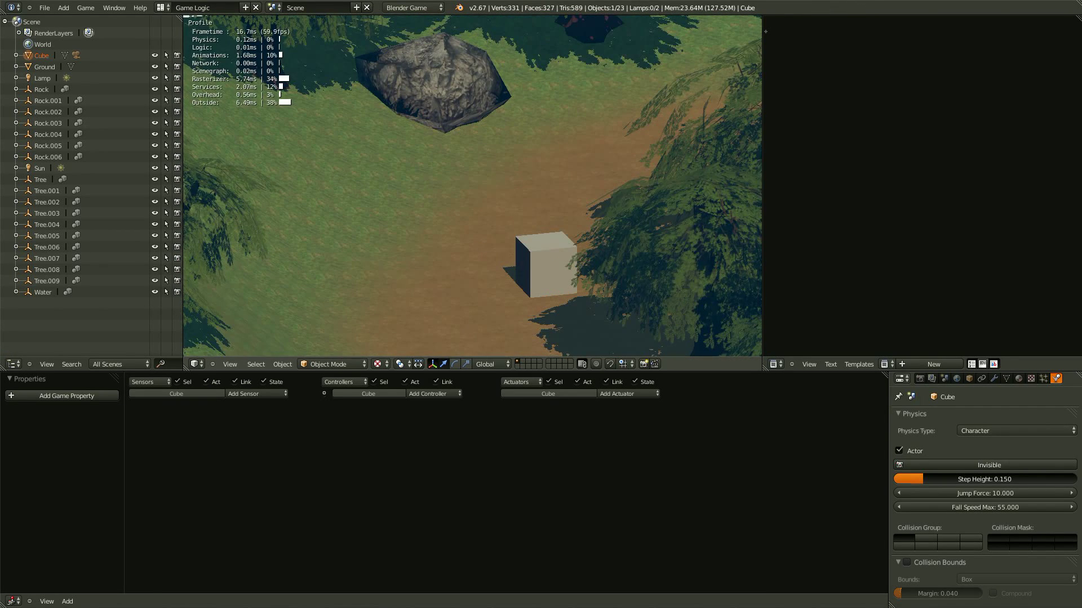
key("Escape")
key("g")
key("z")
left_click(563, 152)
key("p")
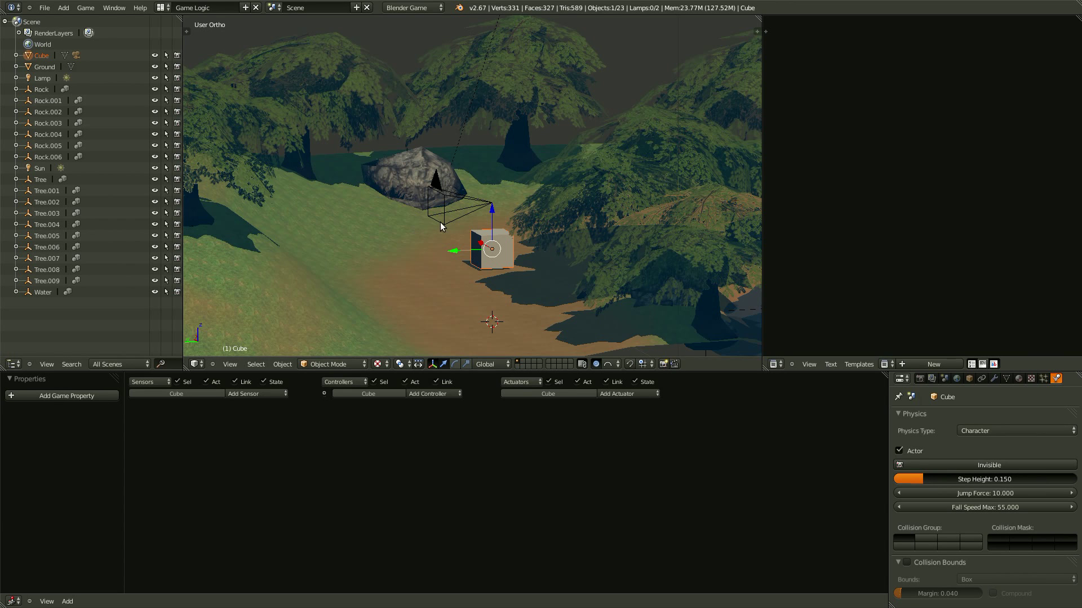
- Play the game from the camera view (Numpad 0), then stop it
key("KP_0")
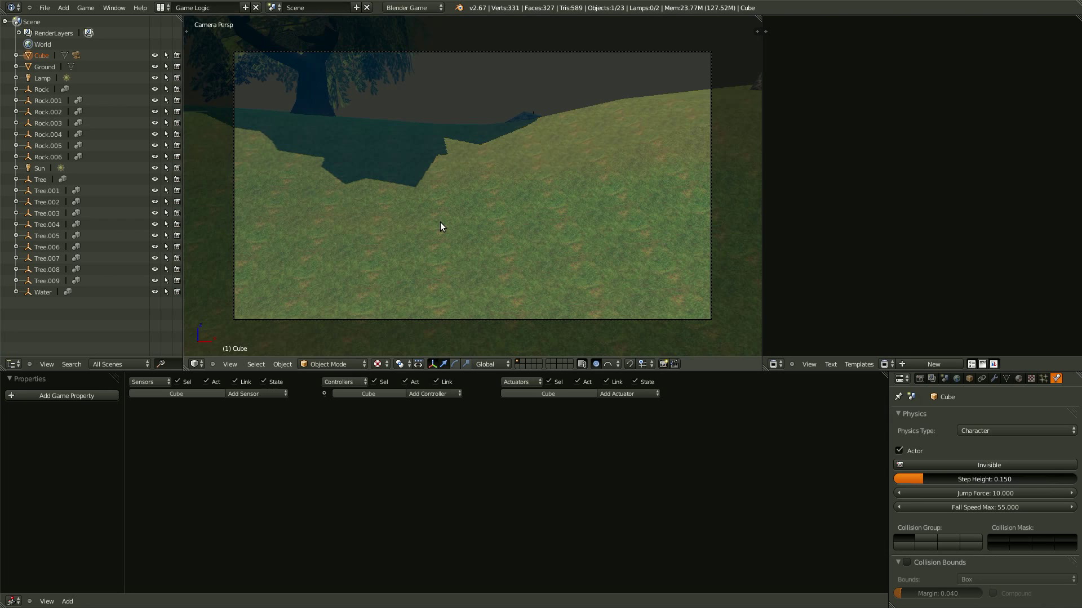
key("p")
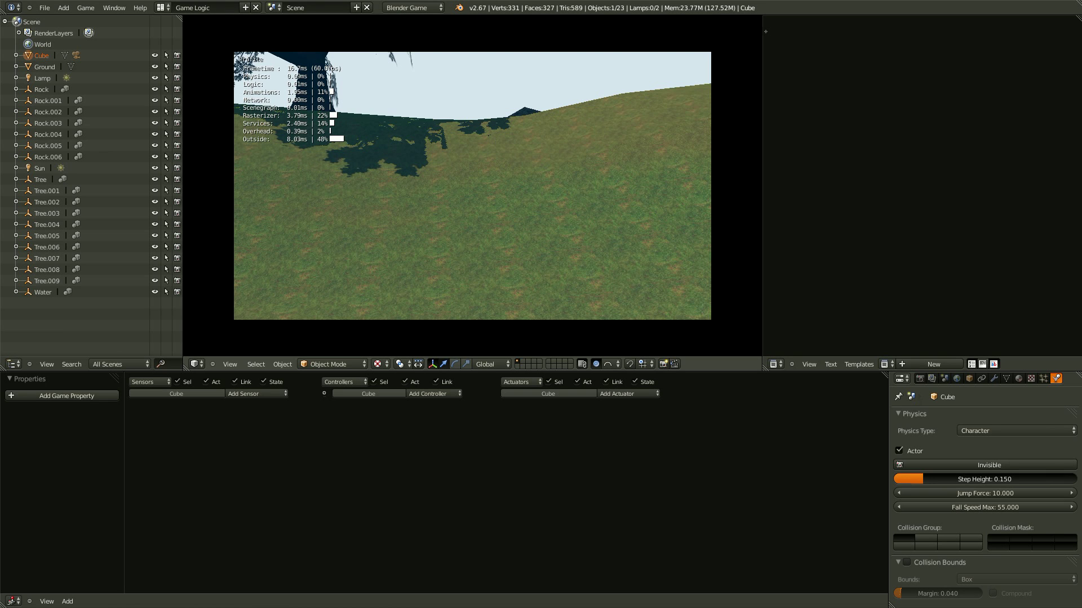
key("Escape")
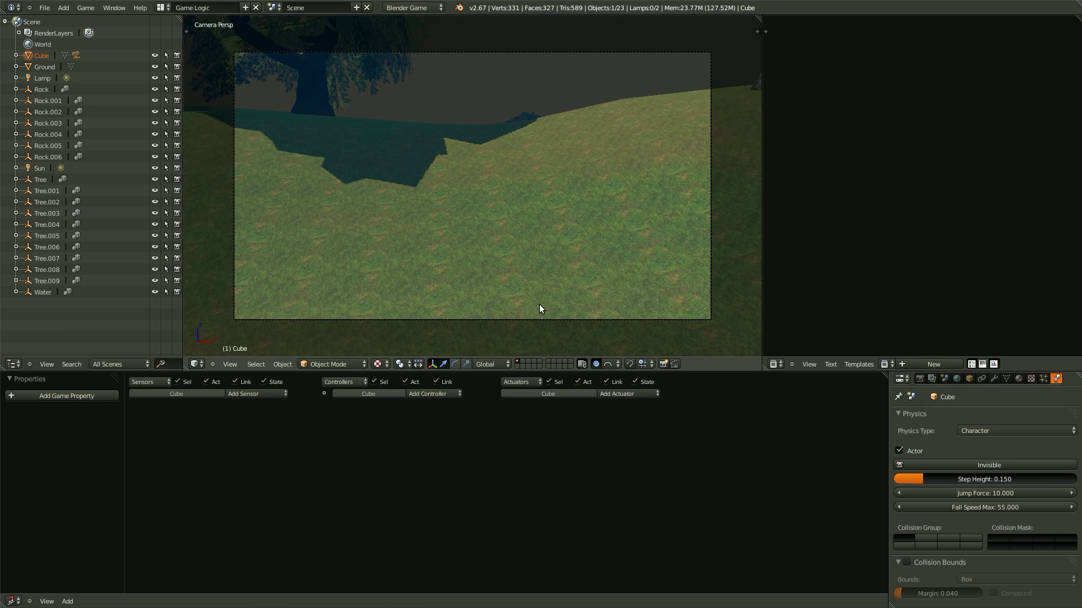
- Leave camera view, add and delete an unwanted Actuator sensor, and reopen the sensor type list
middle_click_drag(429, 259, 463, 311)
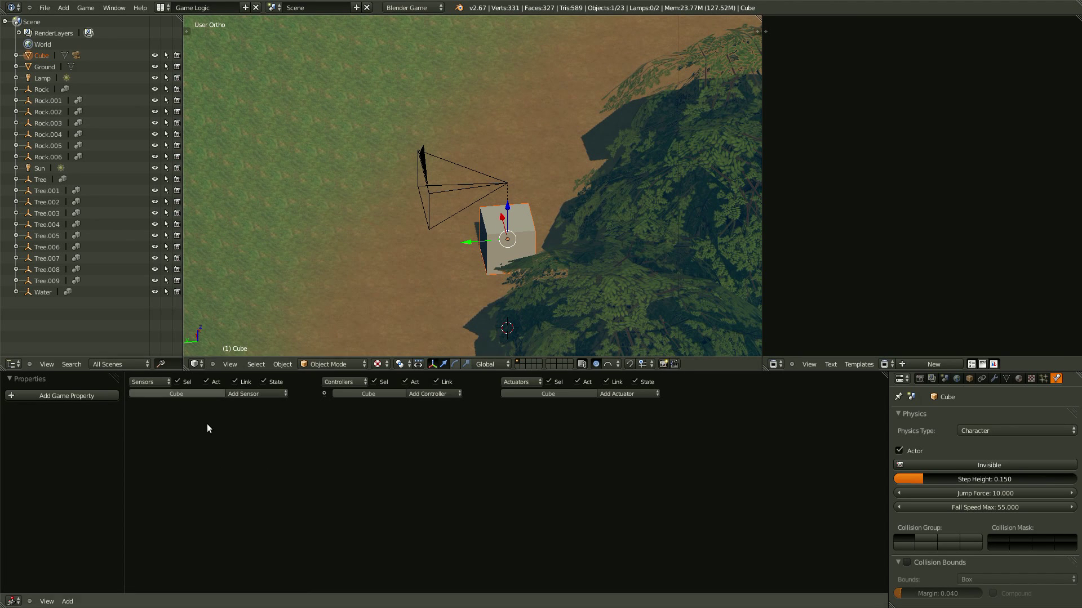
left_click(266, 394)
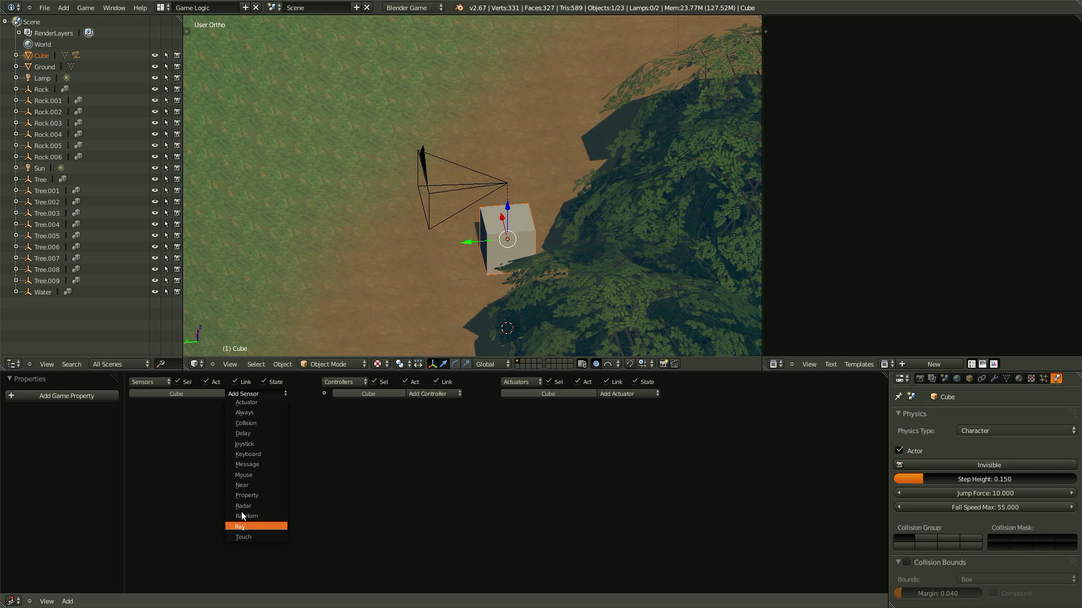
left_click(274, 403)
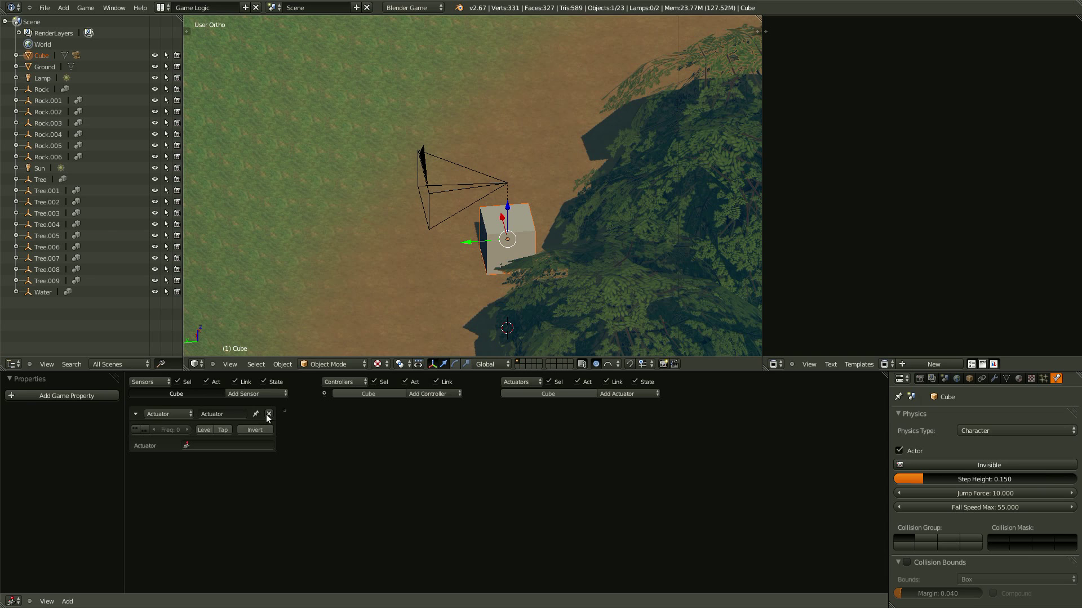
left_click(268, 414)
left_click(262, 394)
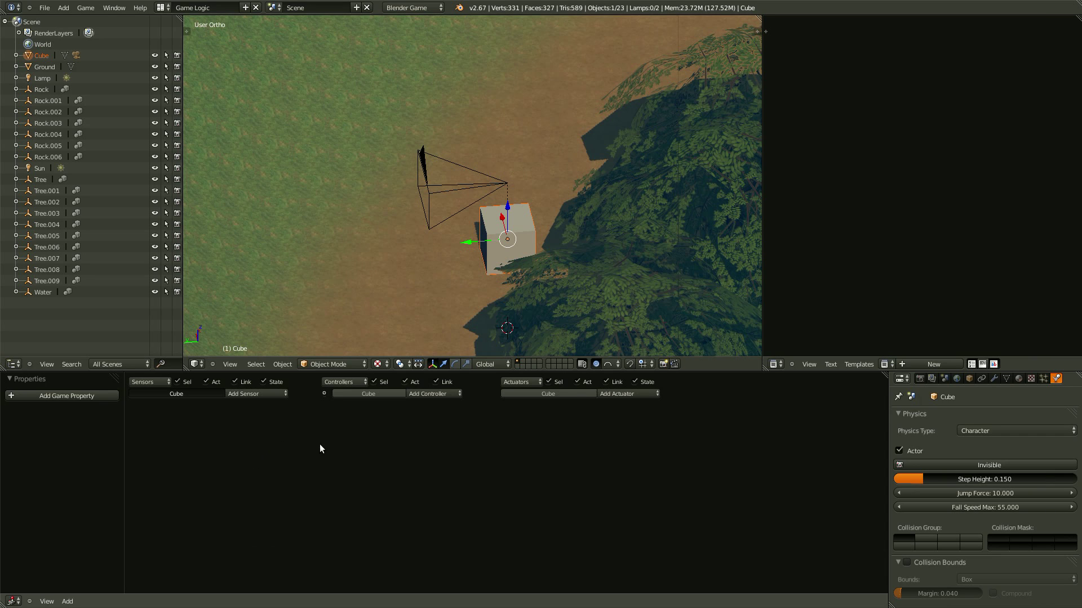
left_click(275, 393)
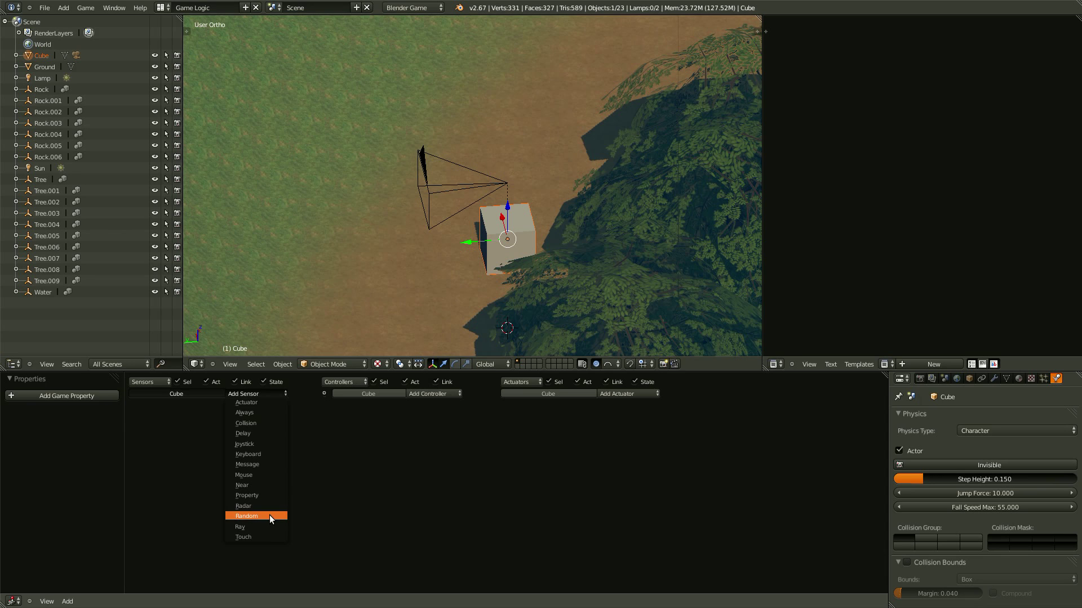
- Add a Keyboard sensor to the Cube and bring up the actuator type list
left_click(266, 454)
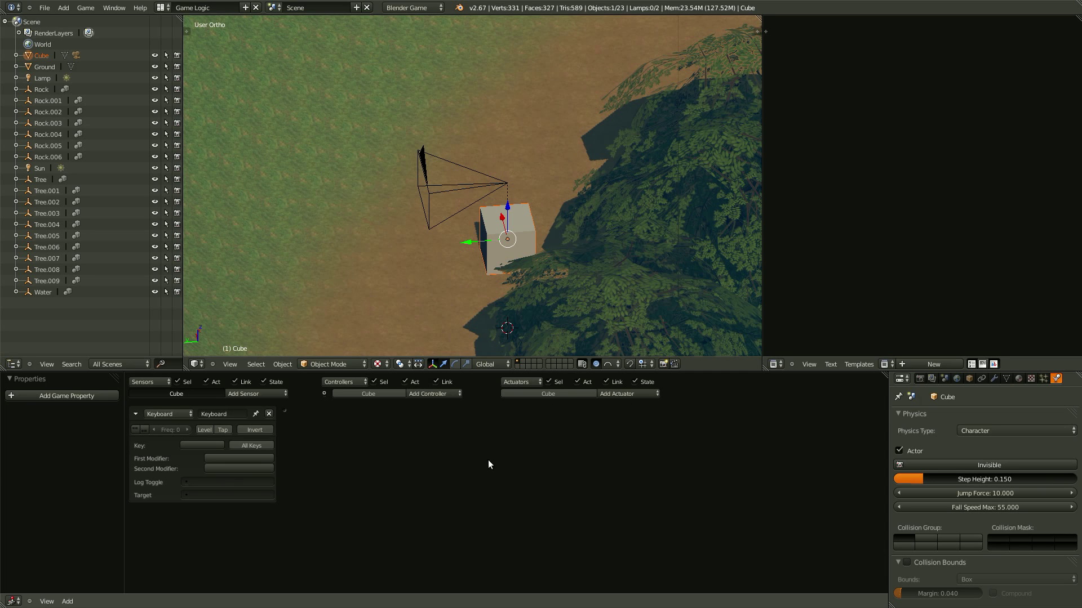
left_click(620, 396)
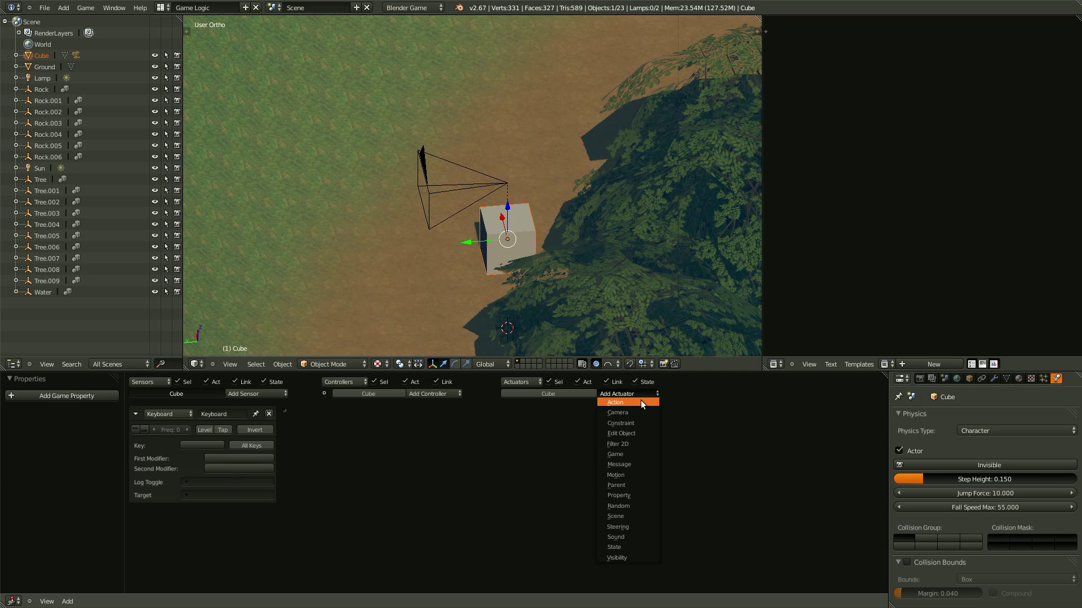
- Add a Character Motion actuator and link the Keyboard sensor to it through an And controller
left_click(615, 475)
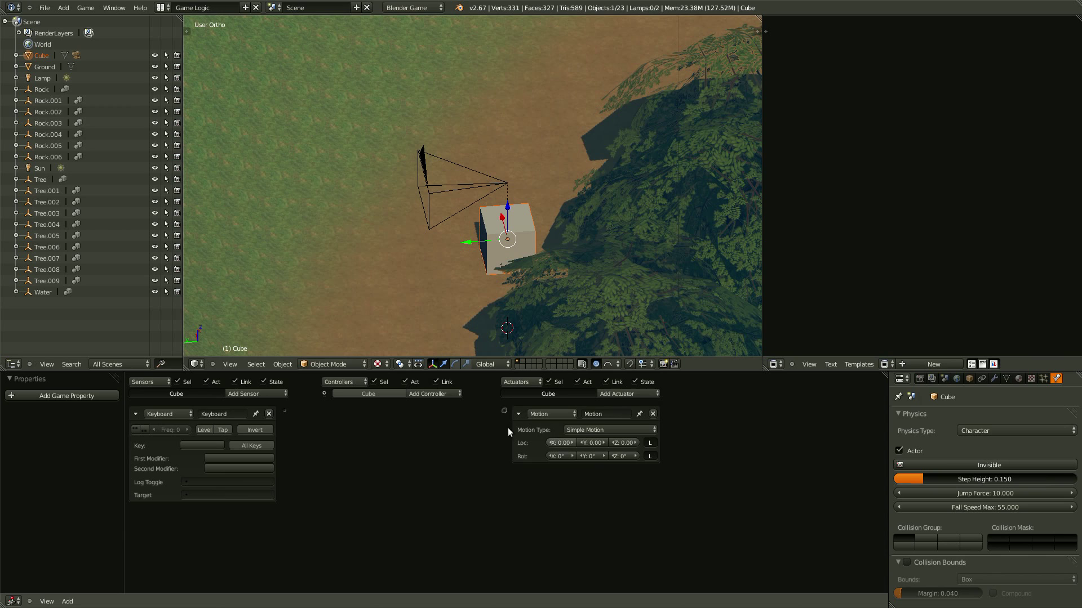
left_click(588, 430)
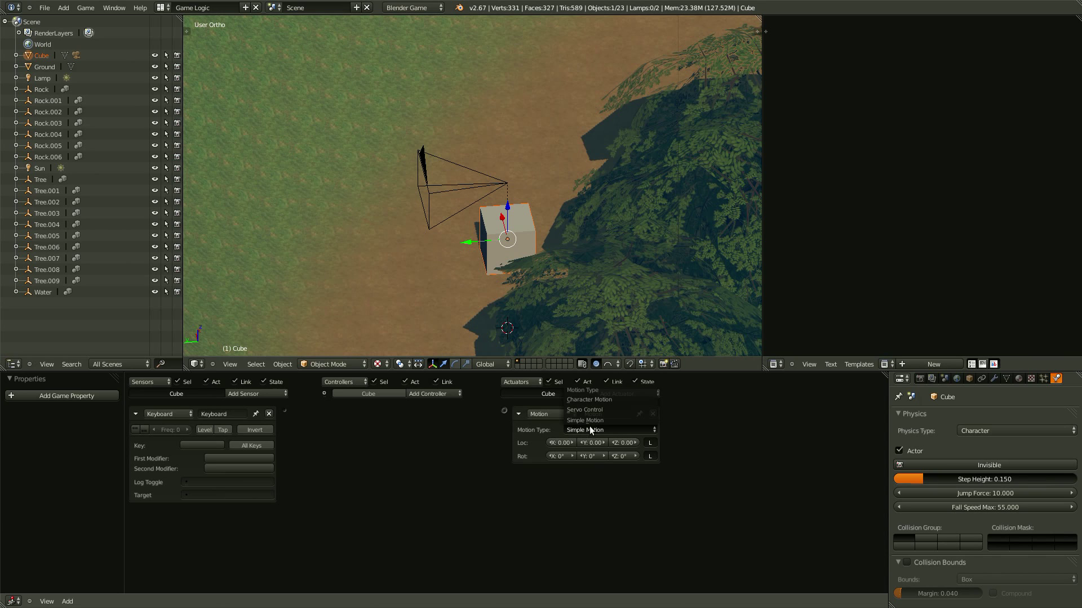
left_click(619, 399)
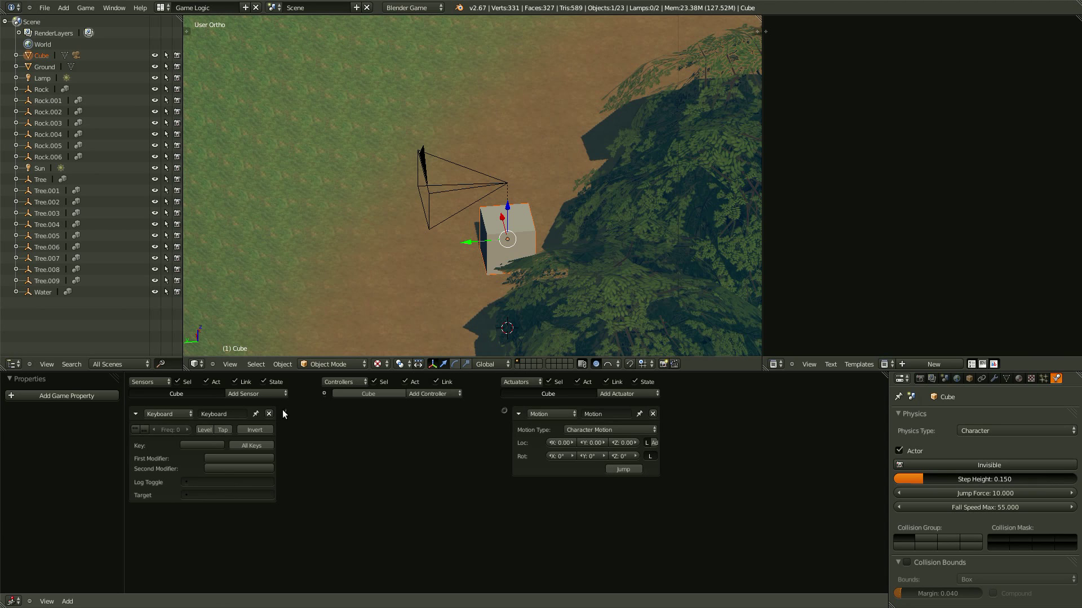
left_click_drag(284, 411, 504, 409)
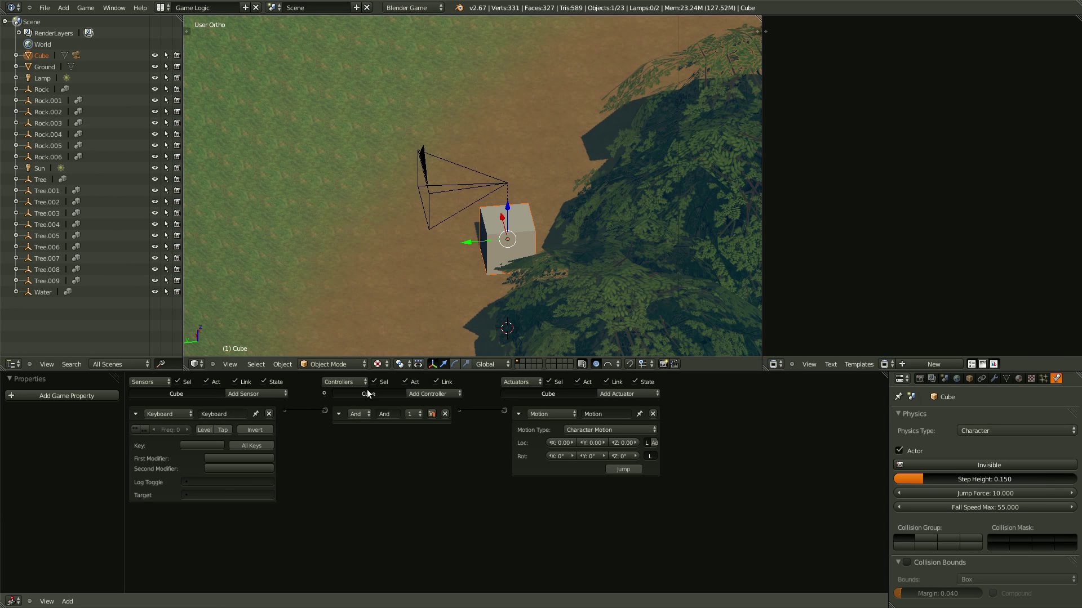
left_click(359, 415)
- Name the Keyboard sensor and Motion actuator 'Forward' and assign the W key to the sensor
left_click(340, 418)
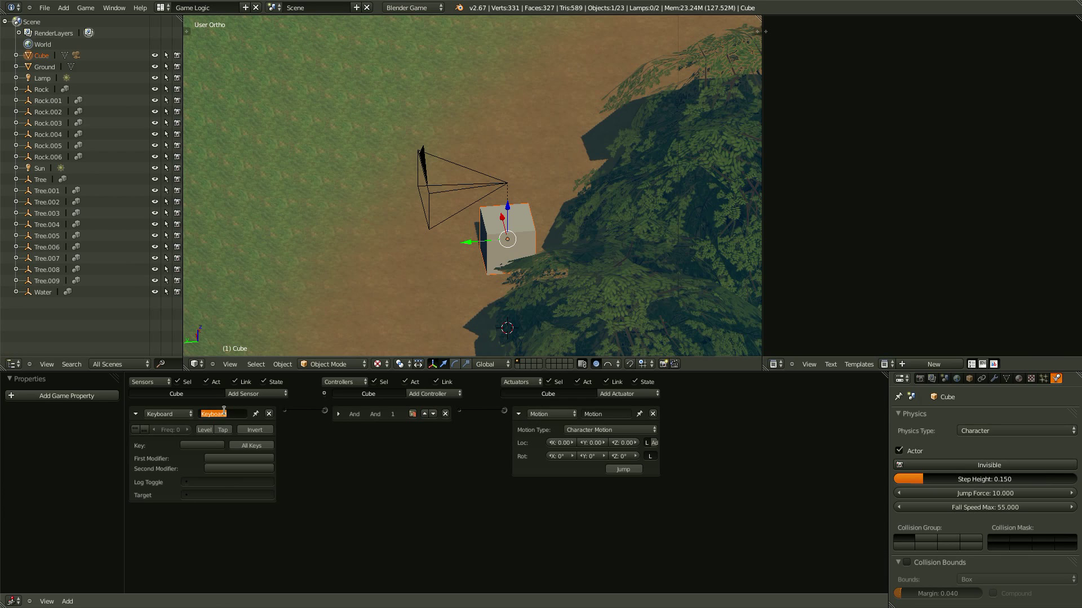
type("Forwar")
type("Forwar")
key("w")
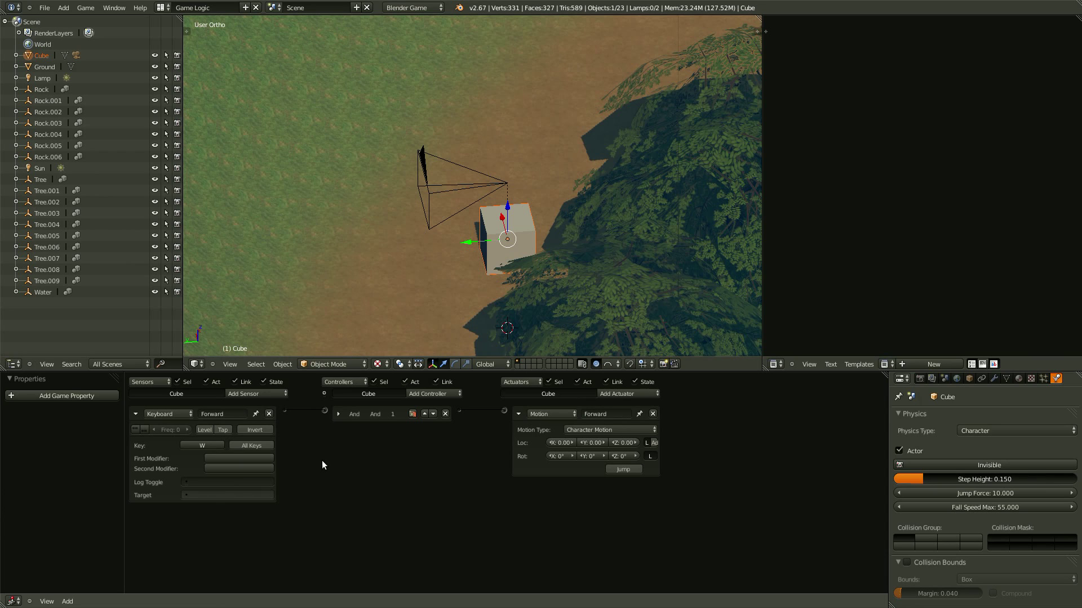
left_click(135, 415)
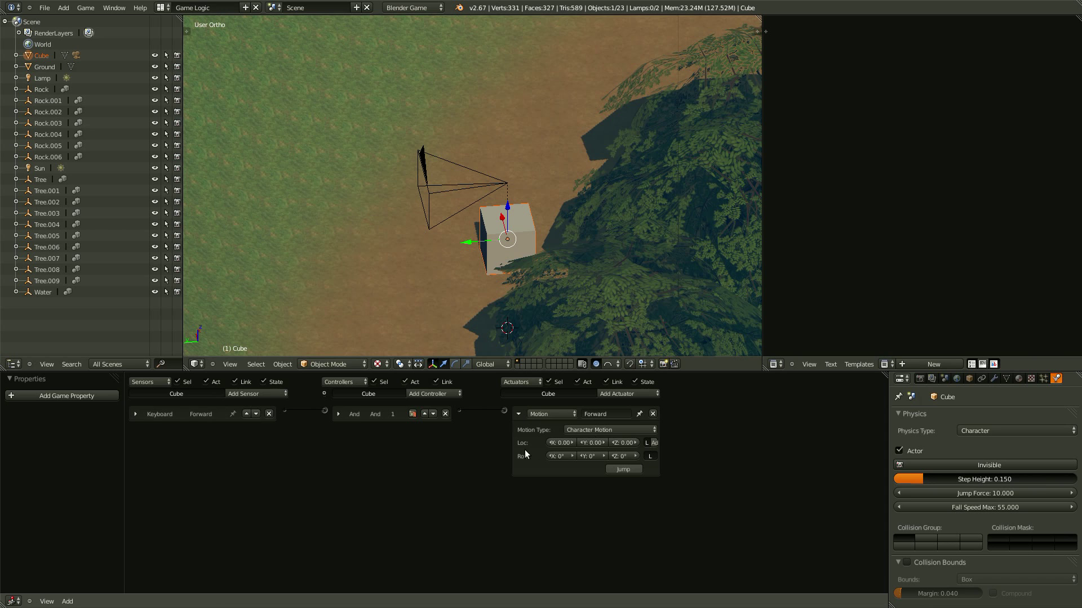
- Set the Forward motion's Y location step to 0.2
middle_click_drag(458, 294, 569, 349)
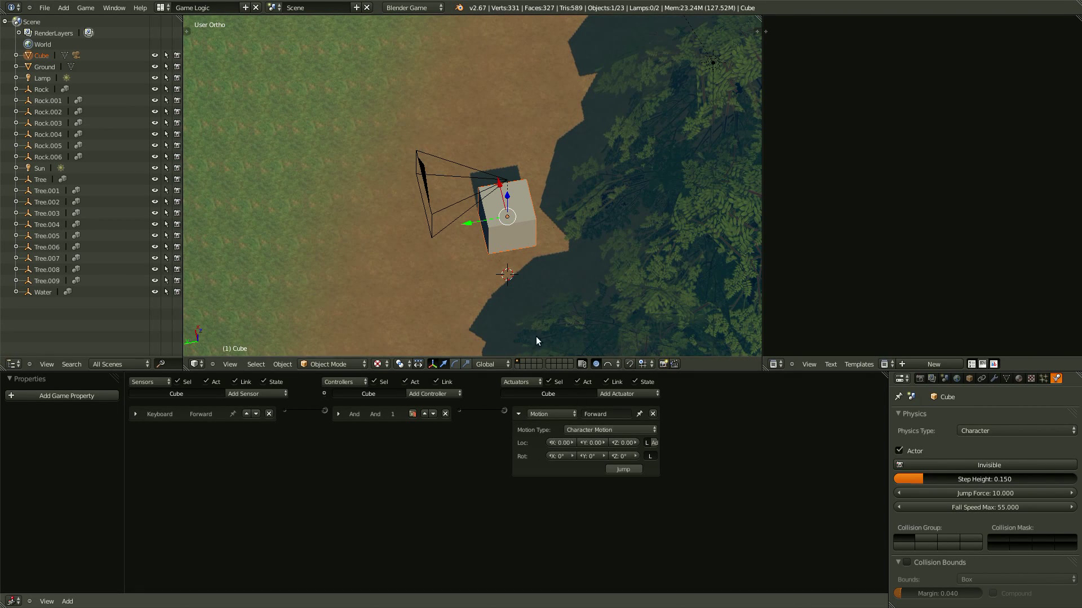
middle_click_drag(452, 229, 470, 262)
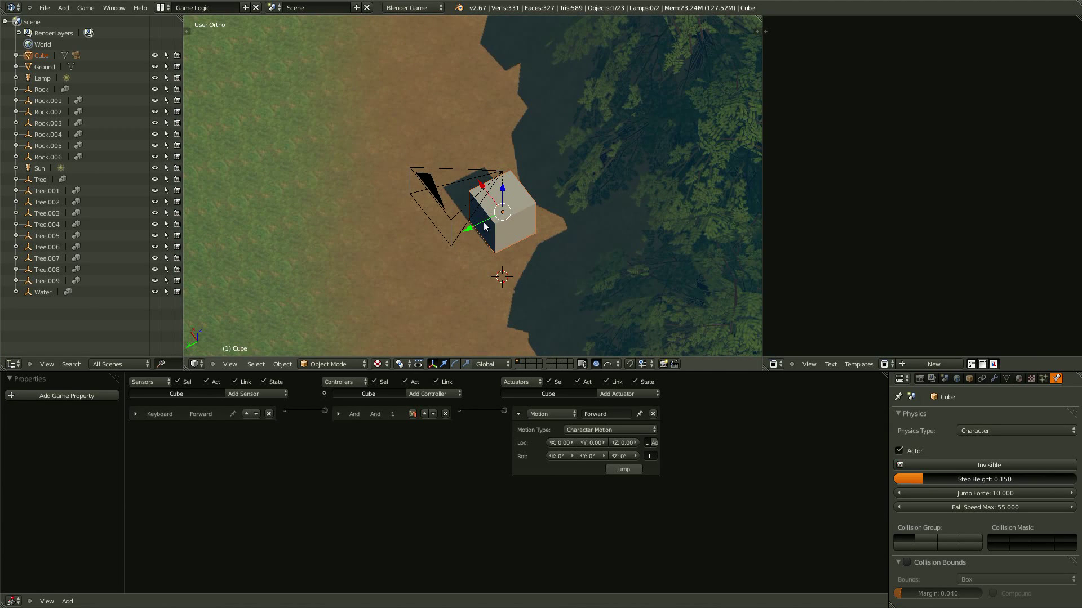
left_click(591, 443)
type("0.2")
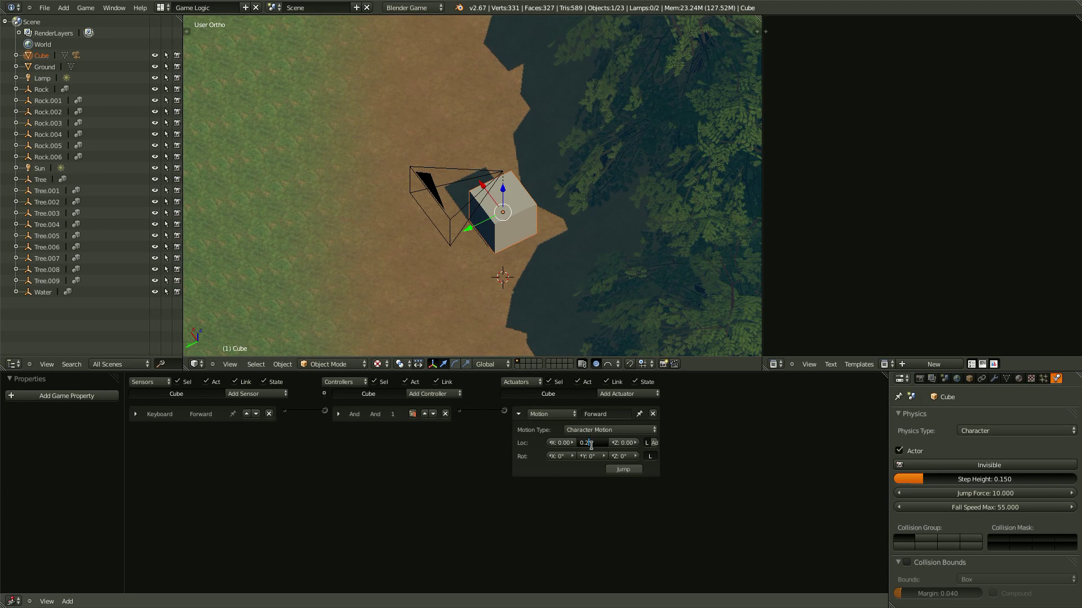
key("Return")
- Save over the blend file and test-run the game, walking the cube forward with W
key("ctrl+s")
left_click(501, 192)
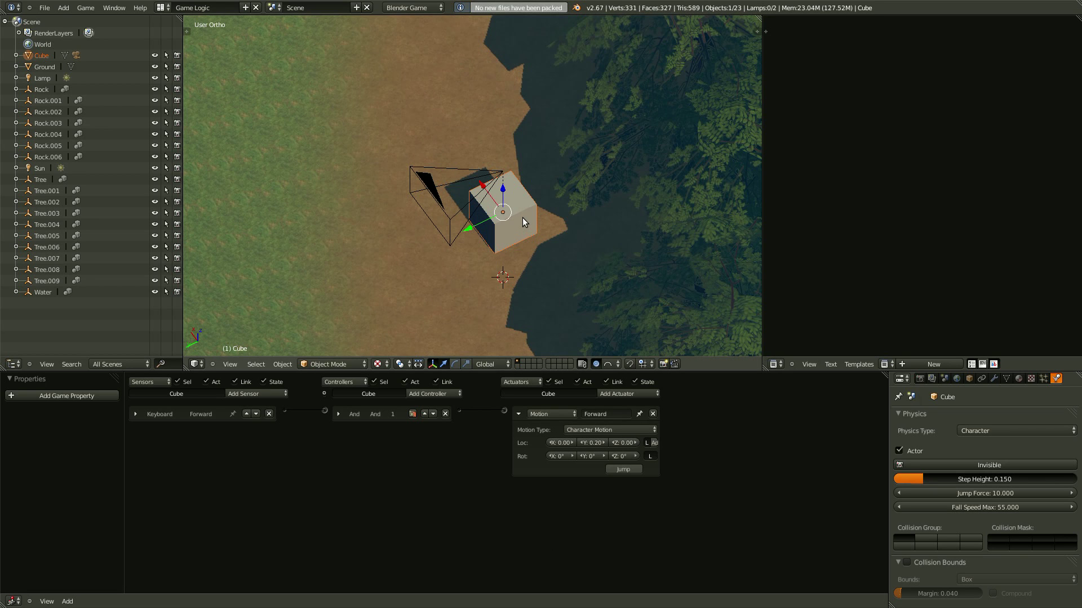
key("p")
key("w")
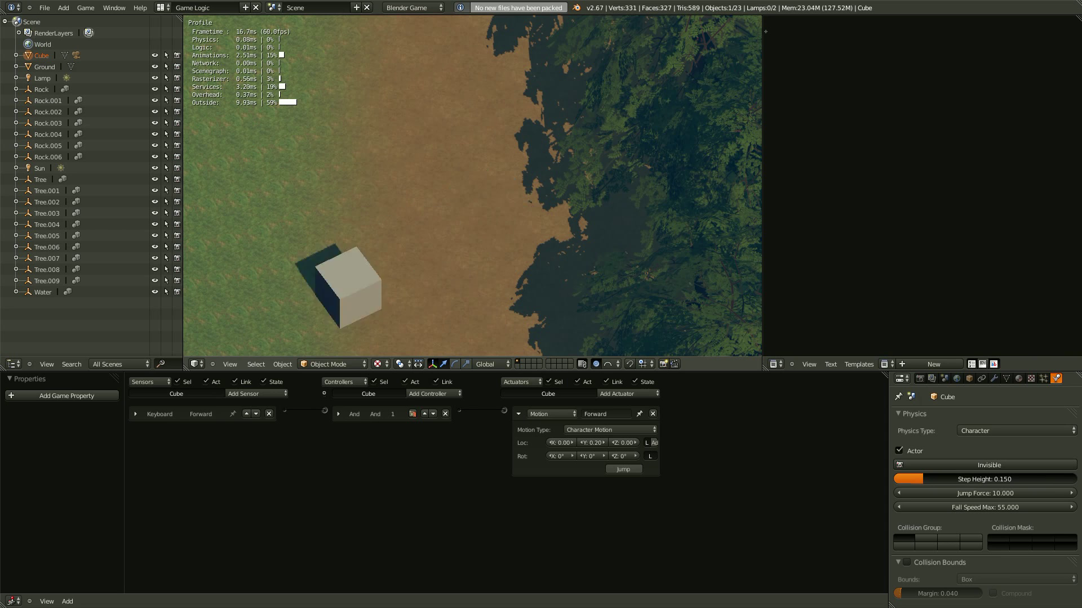
key("Escape")
scroll(507, 208, "up", 4)
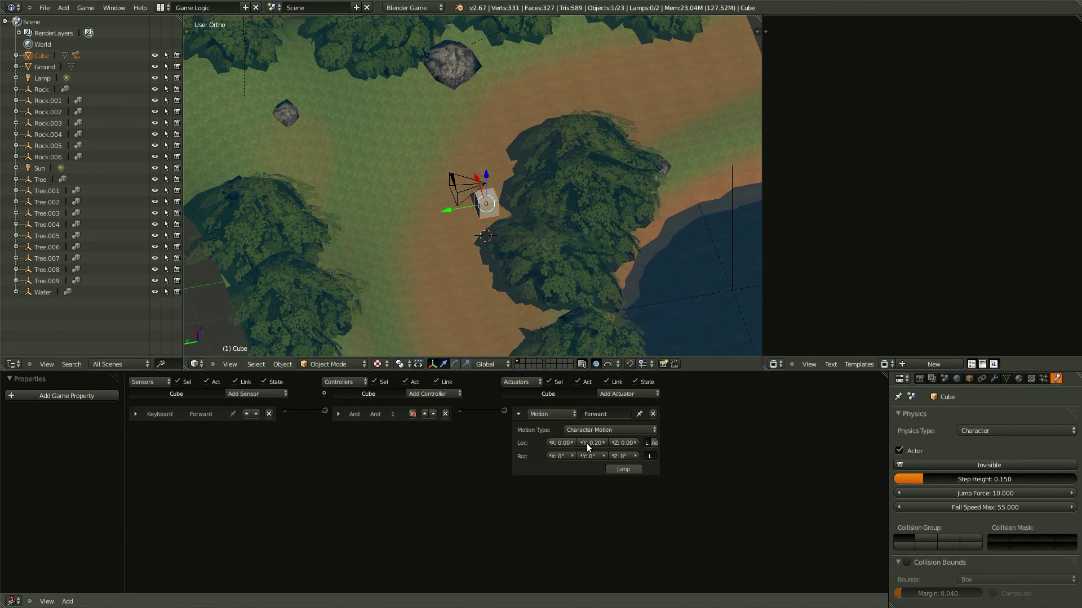
- Lower the Forward Y step to 0.1 and run a quick walk test
left_click(587, 443)
type("0.1")
type("p")
type("w")
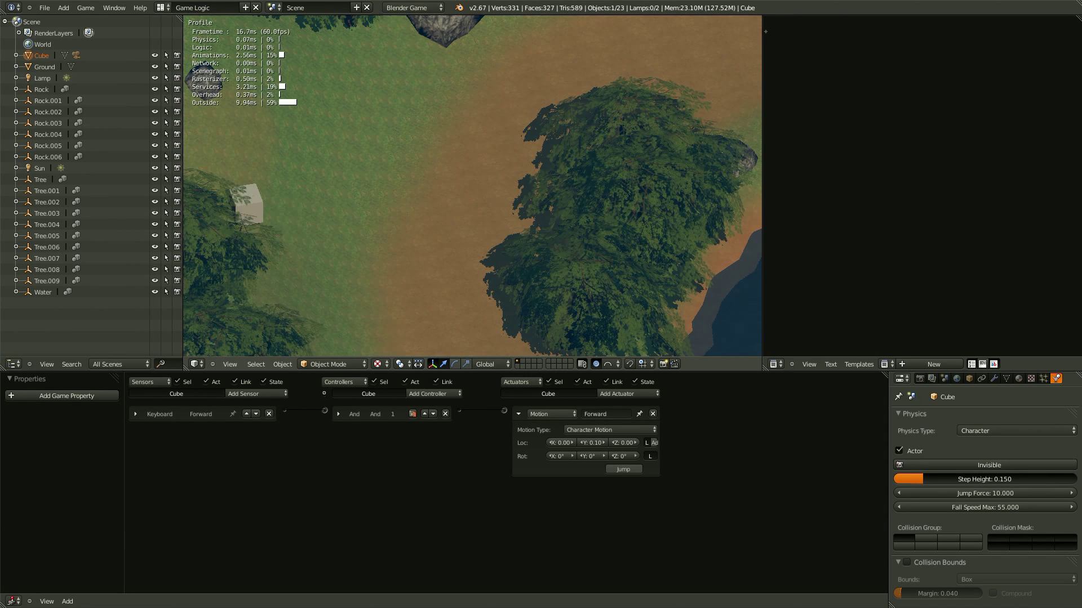
key("Escape")
middle_click_drag(479, 161, 445, 186)
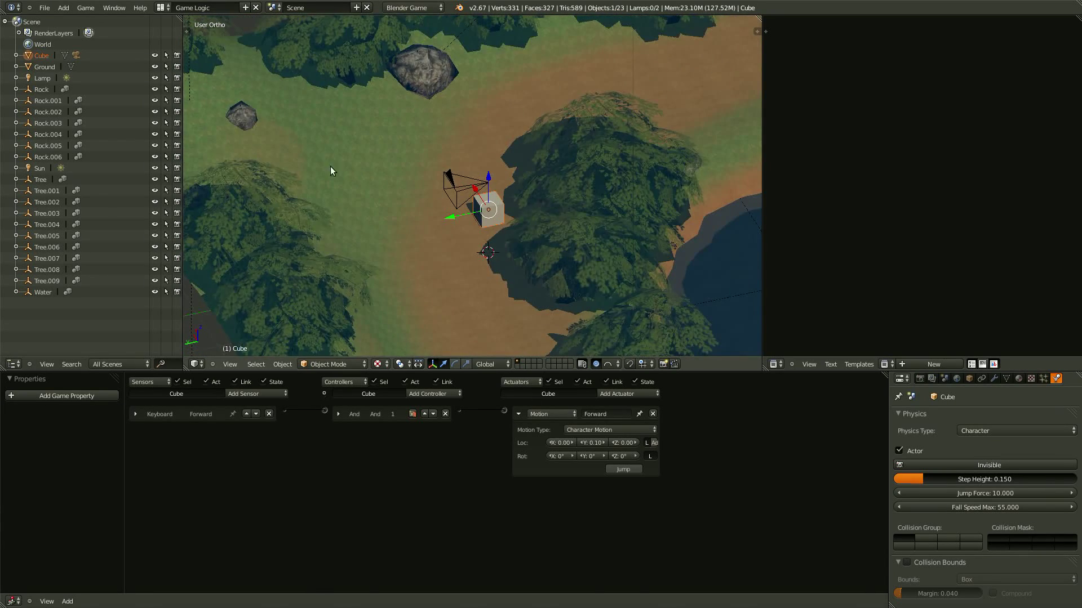
middle_click_drag(333, 169, 483, 301)
- Run two more game tests walking the cube forward with W from different view angles
key("p")
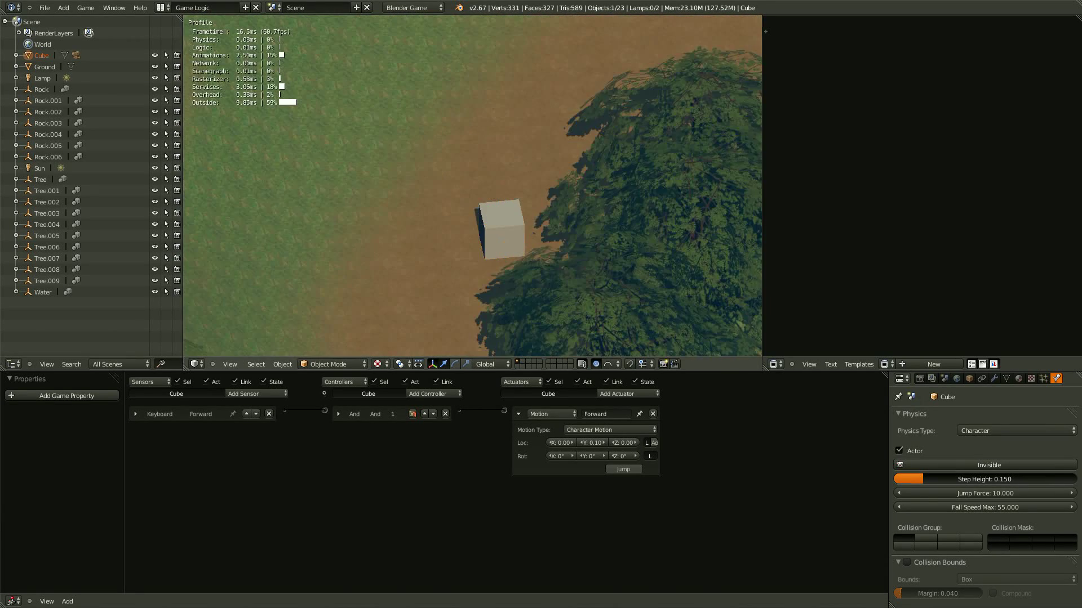
key("w")
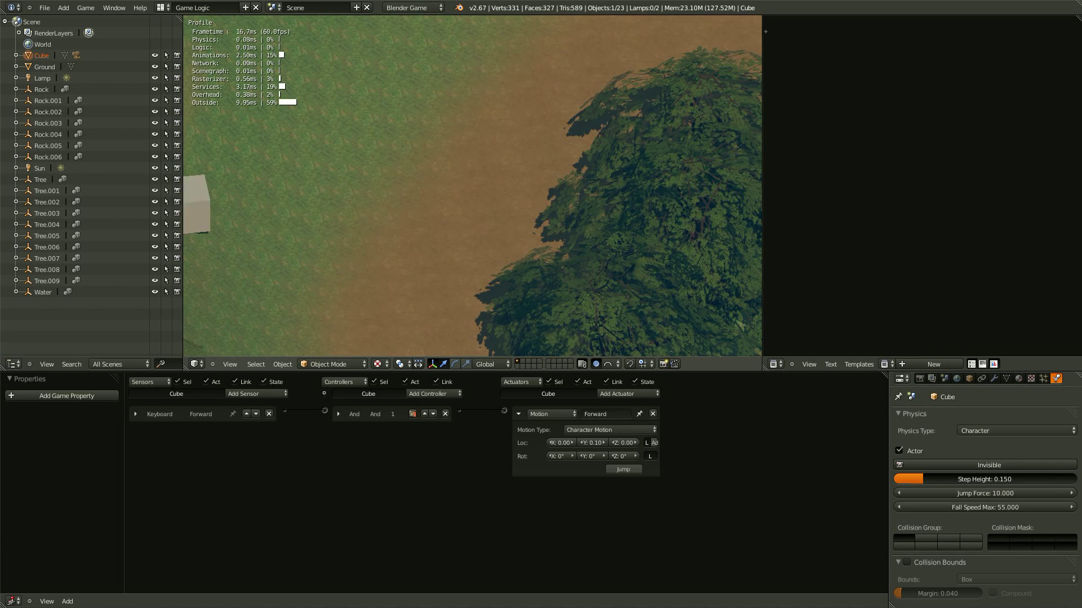
key("Escape")
middle_click_drag(497, 211, 455, 201)
key("p")
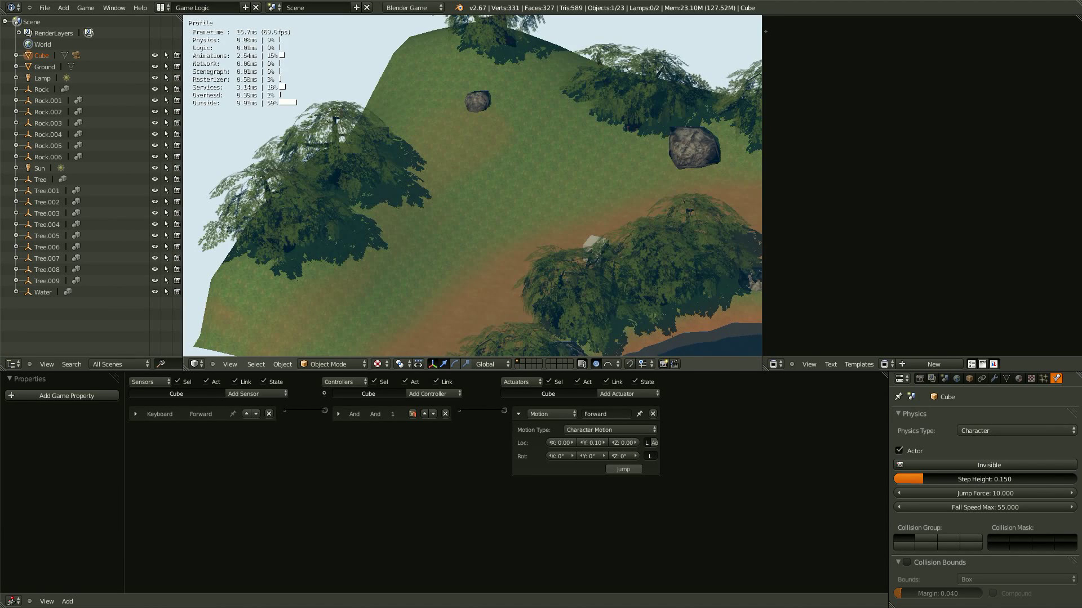
key("w")
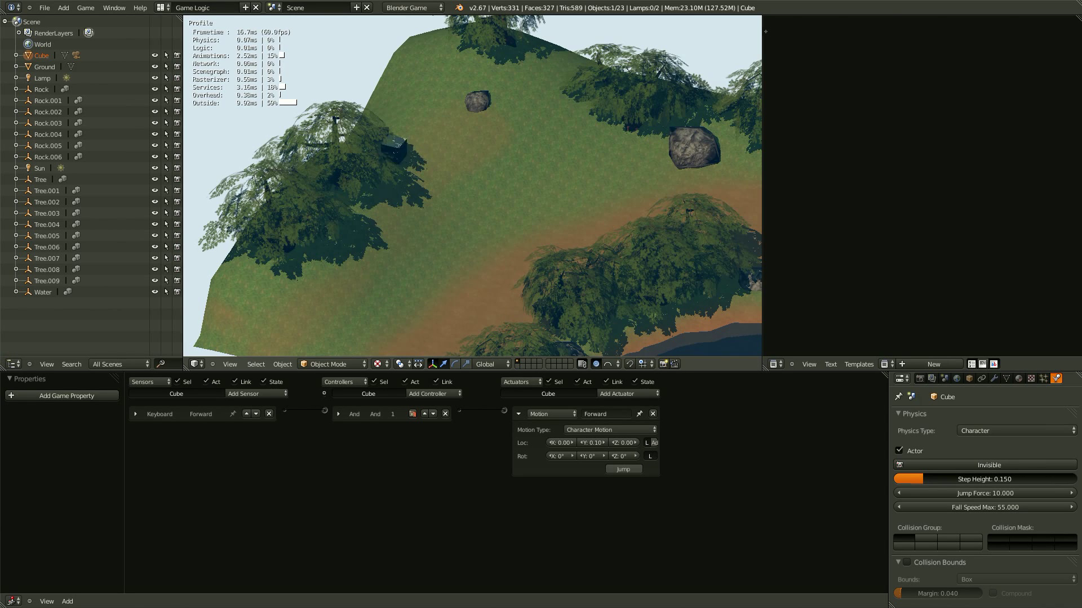
key("Escape")
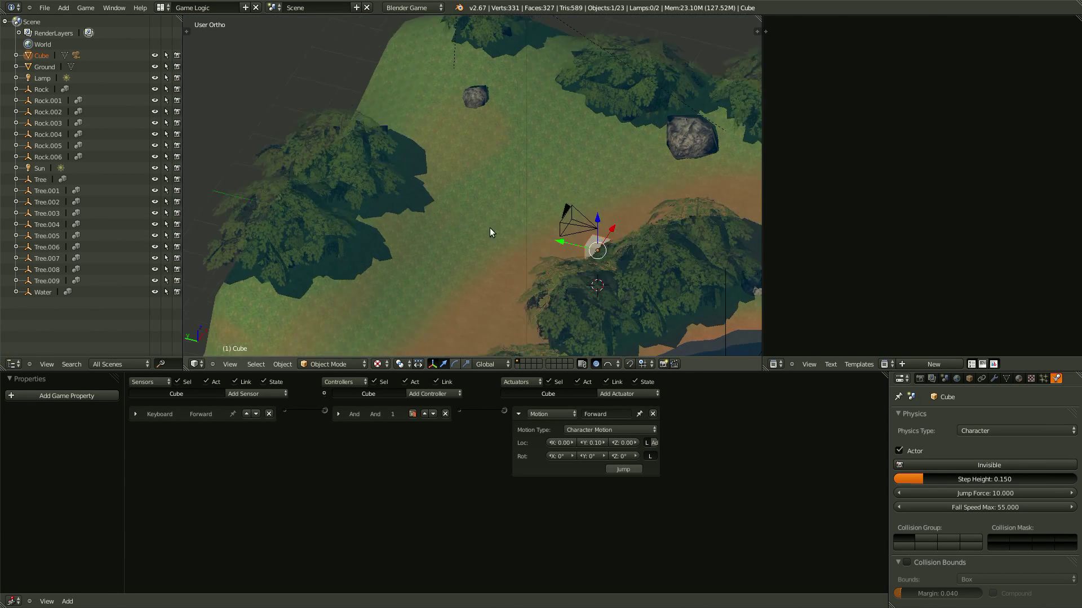
middle_click_drag(489, 227, 522, 195)
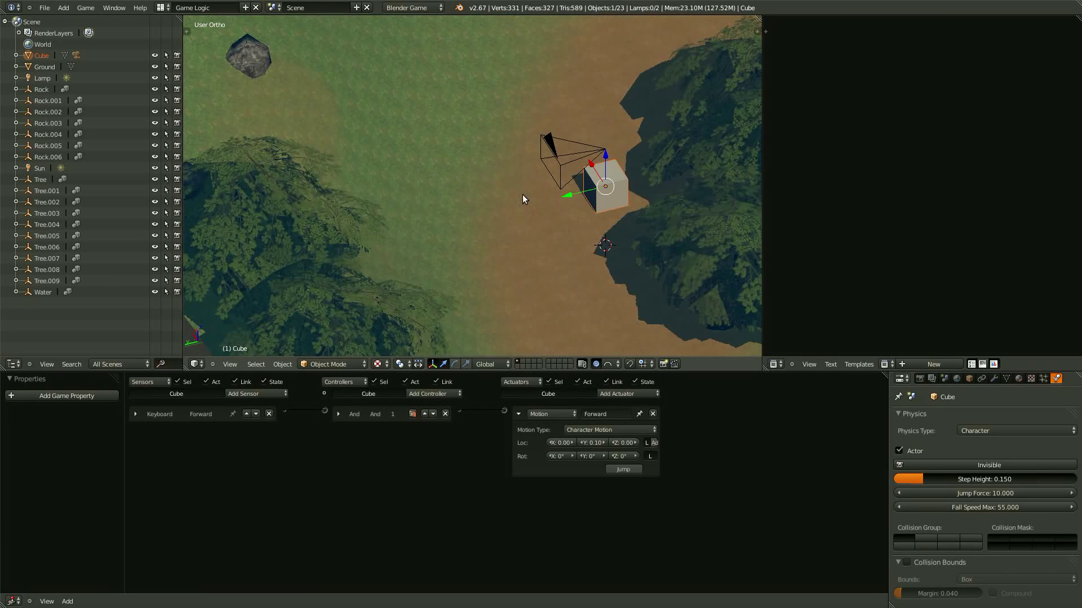
- Save, then add a Keyboard sensor on the A key and a new Motion actuator
key("ctrl+s")
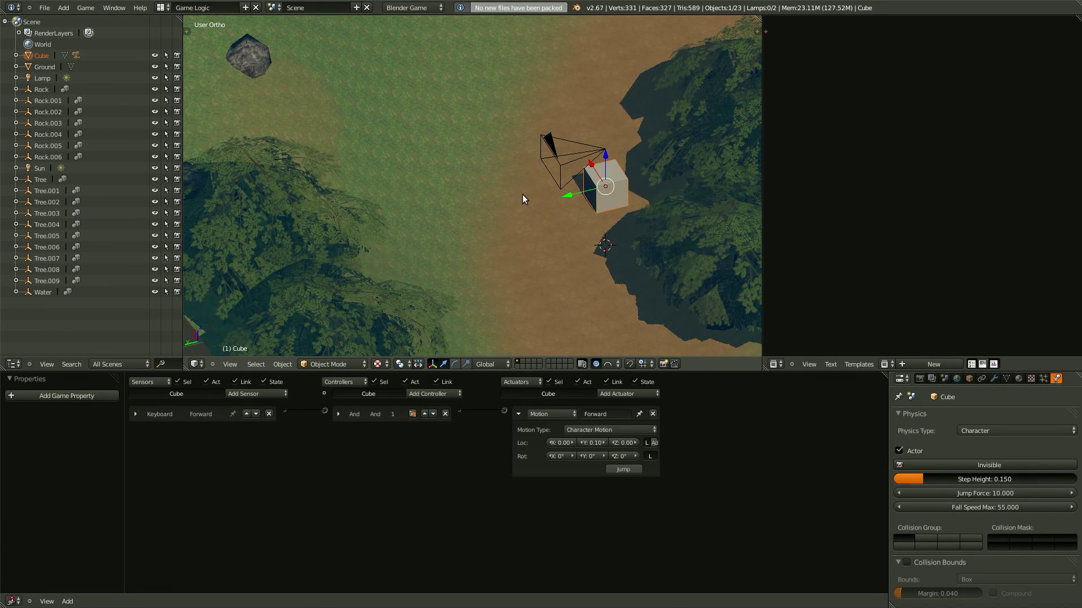
key("KP_Decimal")
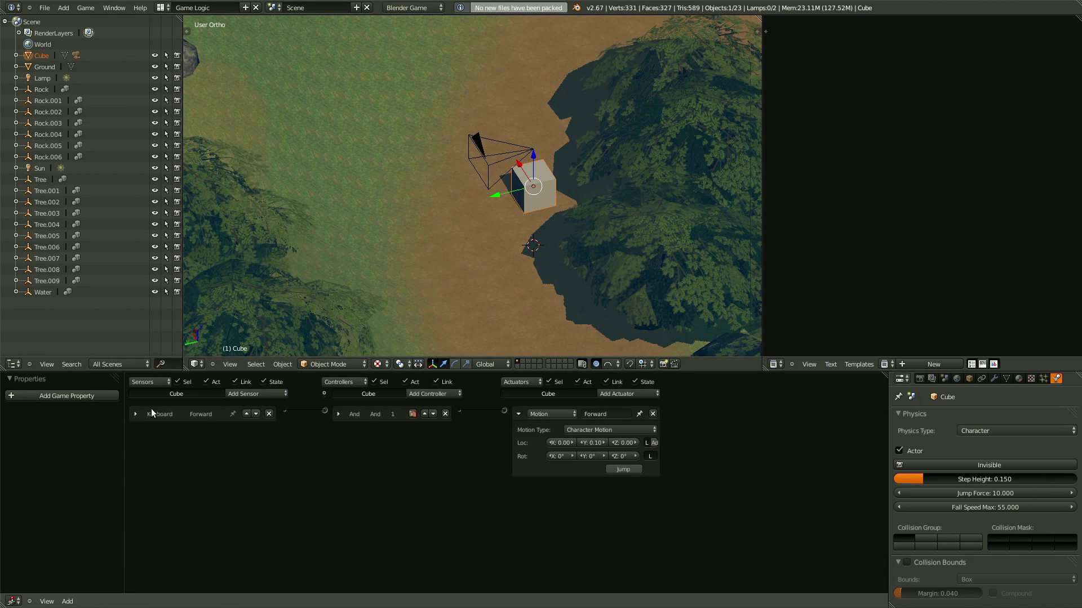
left_click(519, 414)
left_click(256, 394)
left_click(248, 454)
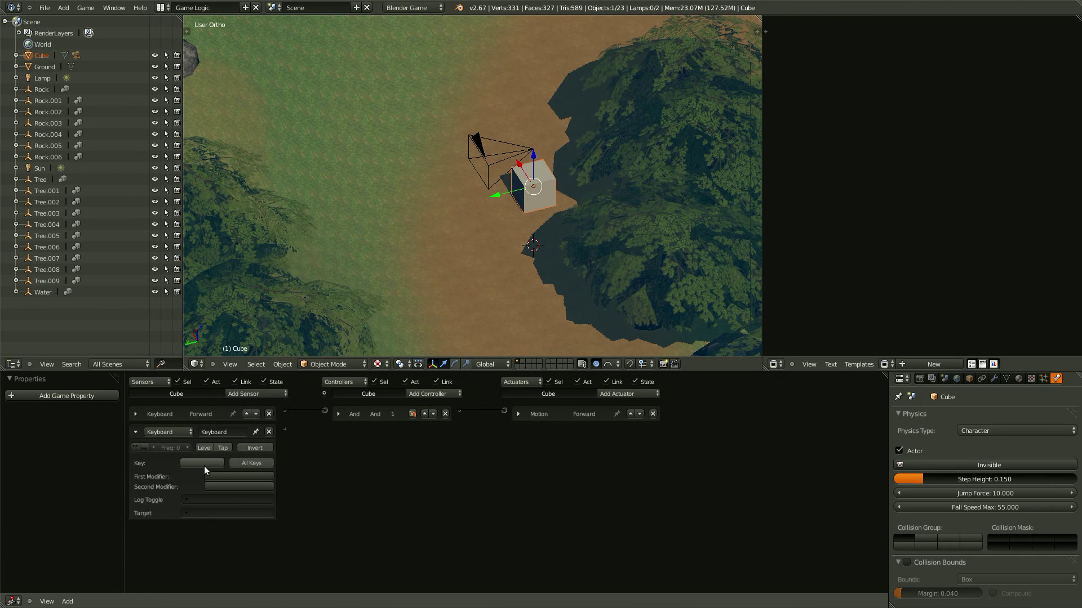
left_click(628, 394)
left_click(614, 501)
- Name both the new sensor and the new actuator PanLeft
left_click(208, 432)
type("PadLef")
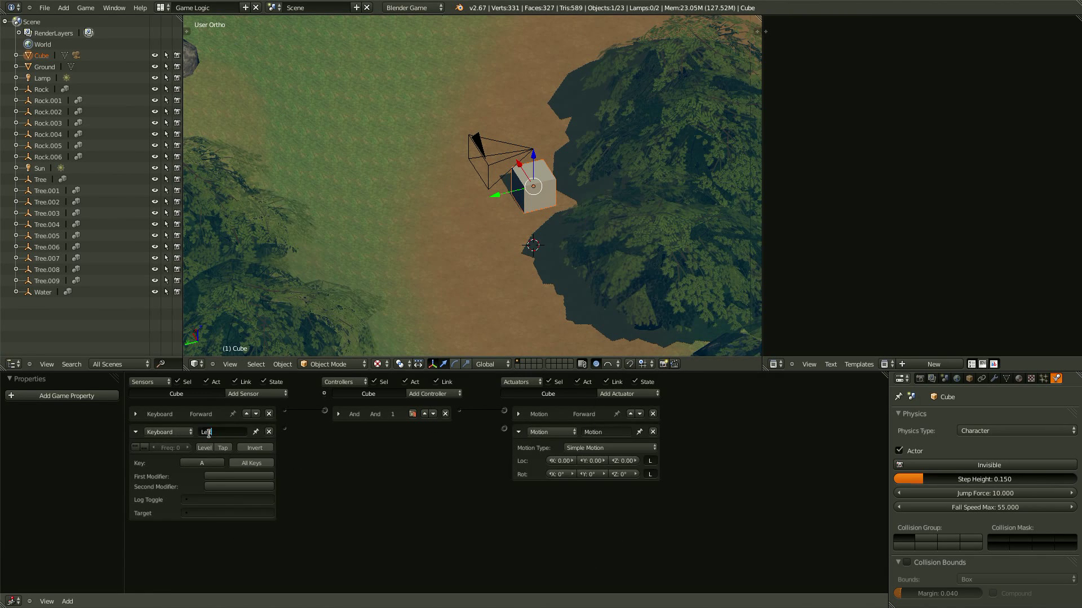
type("t")
key("ctrl+a")
key("ctrl+c")
left_click(604, 432)
key("ctrl+v")
key("Return")
- Make PanLeft a Character Motion with X step -0.05 and test it in the game
left_click(610, 447)
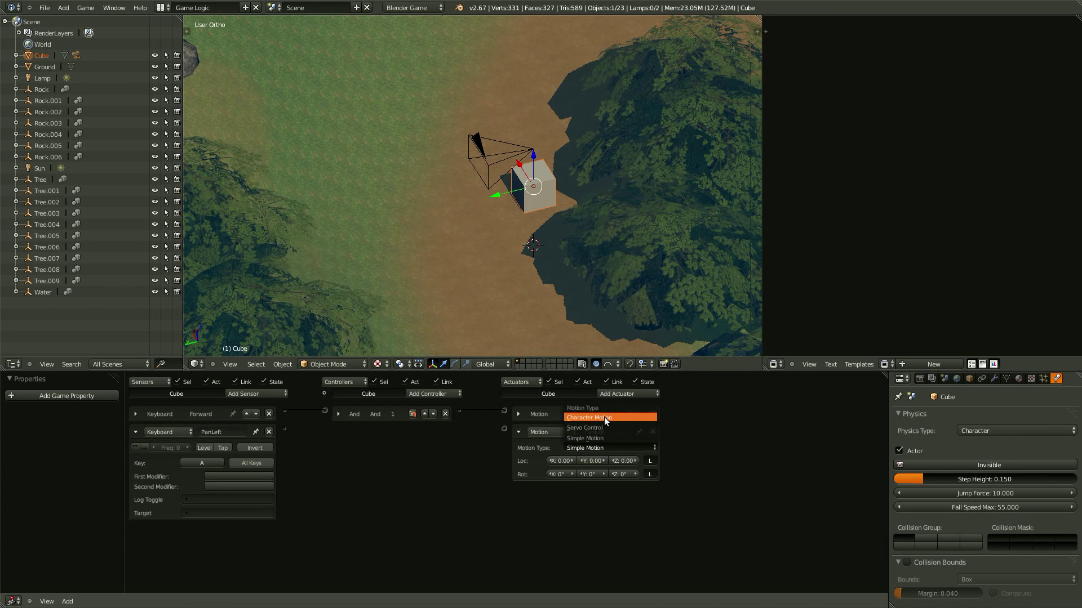
left_click(604, 417)
left_click(518, 414)
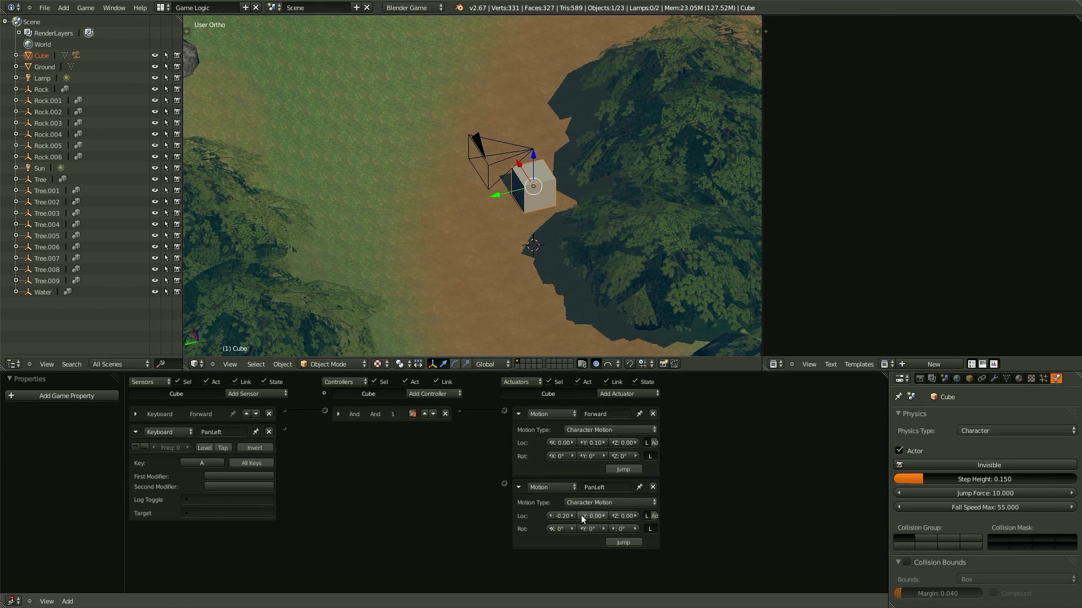
left_click(561, 516)
type("-0")
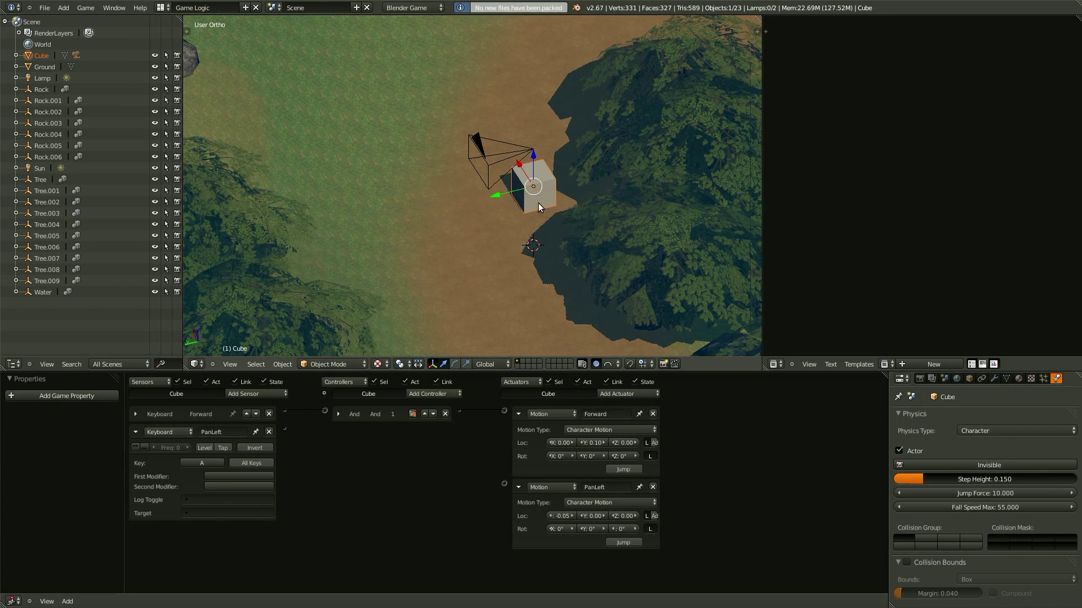
key("p")
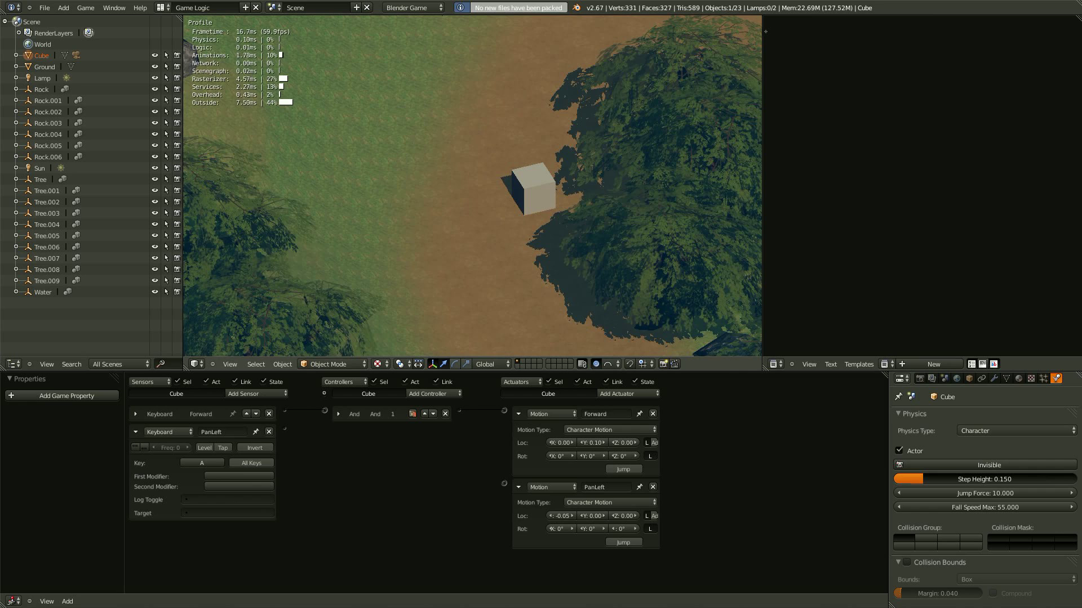
key("Escape")
left_click(518, 414)
- After a strafe test, add a D-key Keyboard sensor linked to a Motion actuator moving 0.05 on X
key("p")
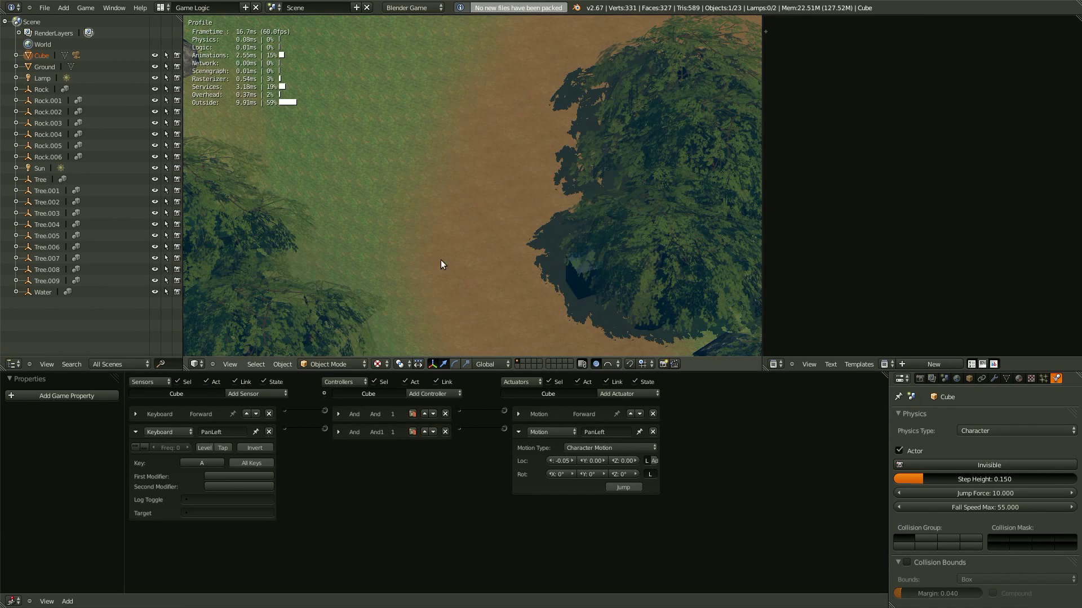
key("Escape")
left_click(256, 393)
left_click(254, 482)
left_click(616, 393)
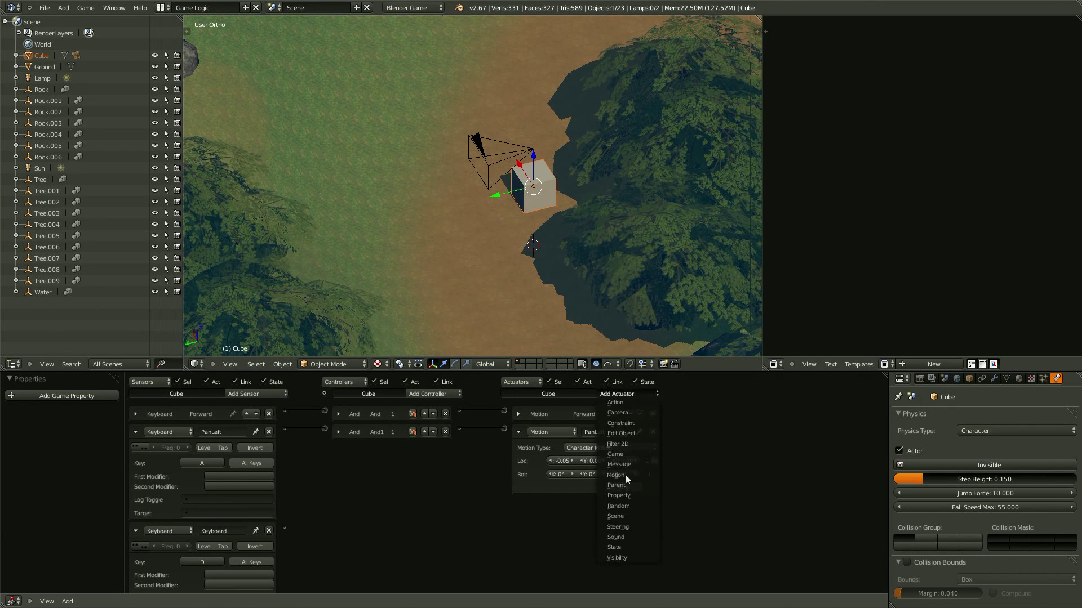
left_click(626, 475)
left_click(568, 533)
type("0.05")
key("Return")
left_click_drag(284, 528, 504, 501)
- Name the D-key sensor and actuator PanRight, collapse the bricks, and save
left_click(231, 529)
type("PanRight")
key("Return")
left_click(605, 504)
type("PanRight")
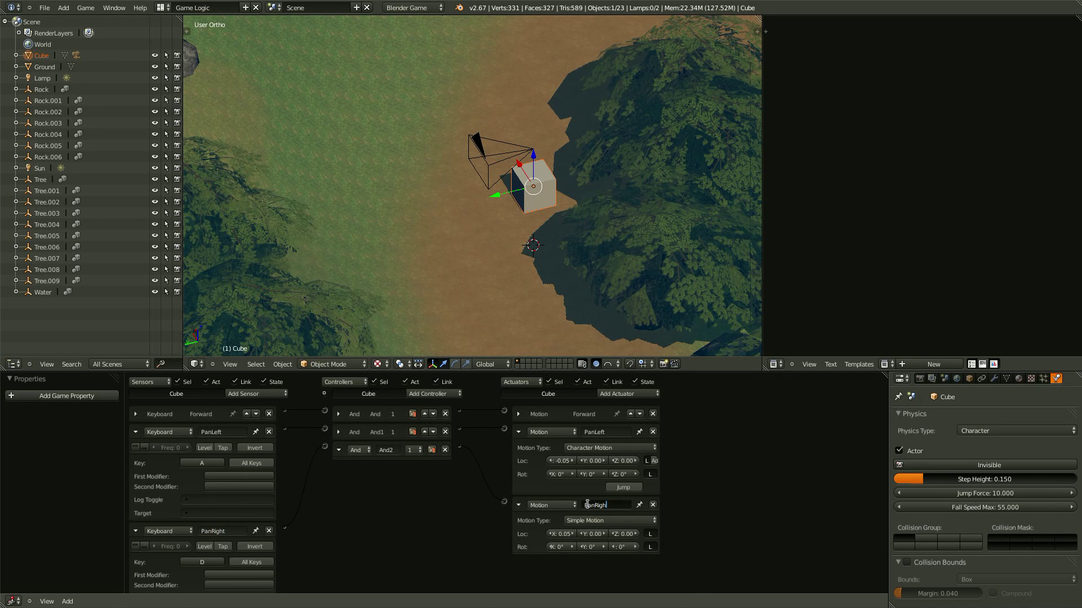
key("Return")
left_click(339, 450)
left_click(135, 530)
left_click(518, 505)
key("ctrl+s")
left_click(518, 432)
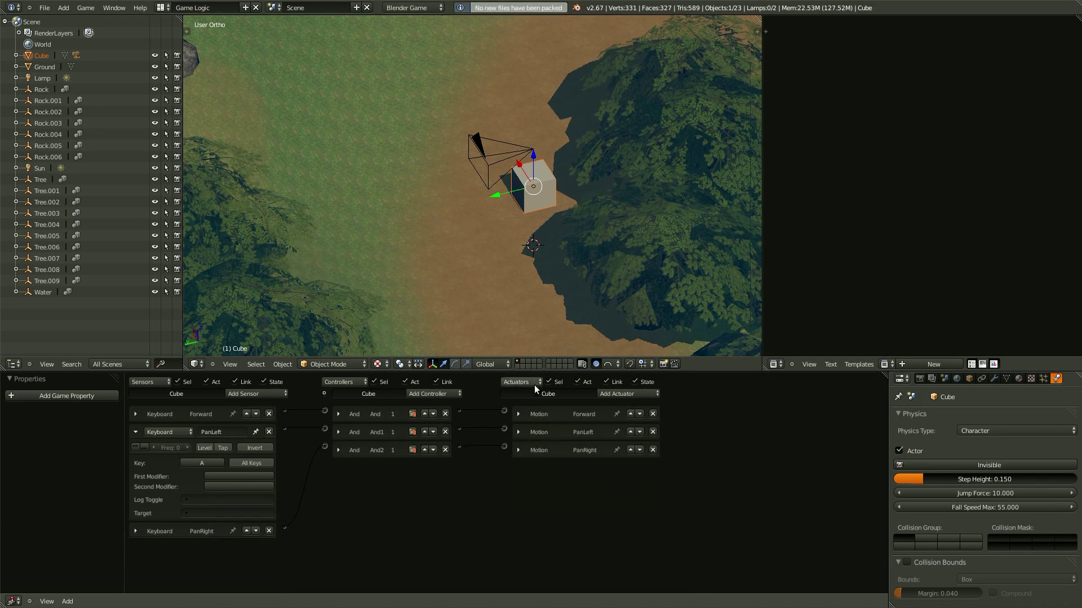
left_click(137, 433)
- Add a Keyboard sensor named Backward on the S key, linked to a new Motion actuator
left_click(256, 394)
left_click(269, 457)
left_click(220, 468)
type("Backward")
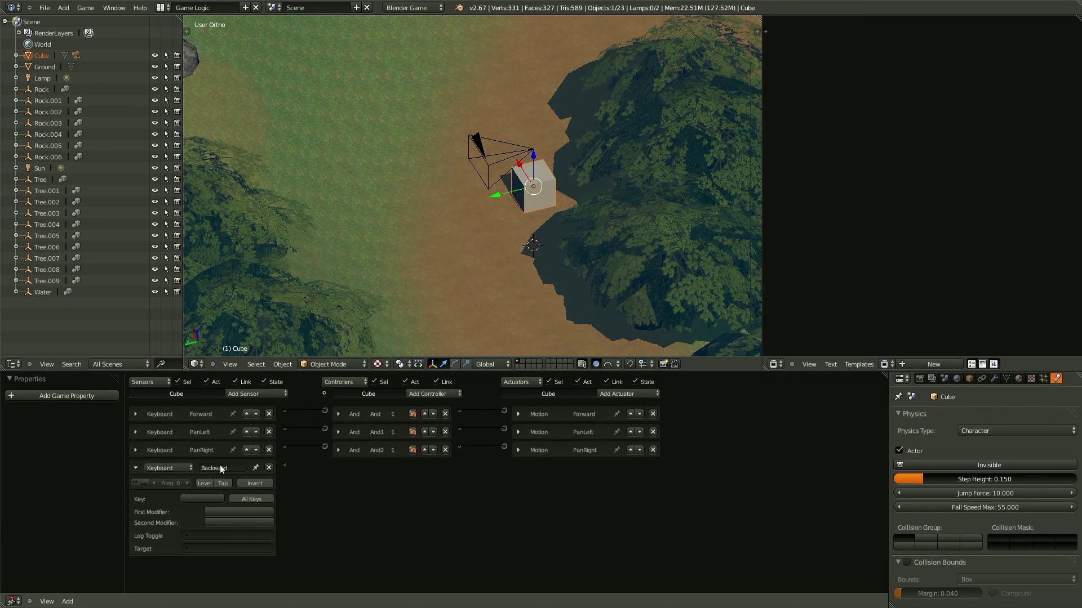
left_click(628, 394)
left_click(626, 490)
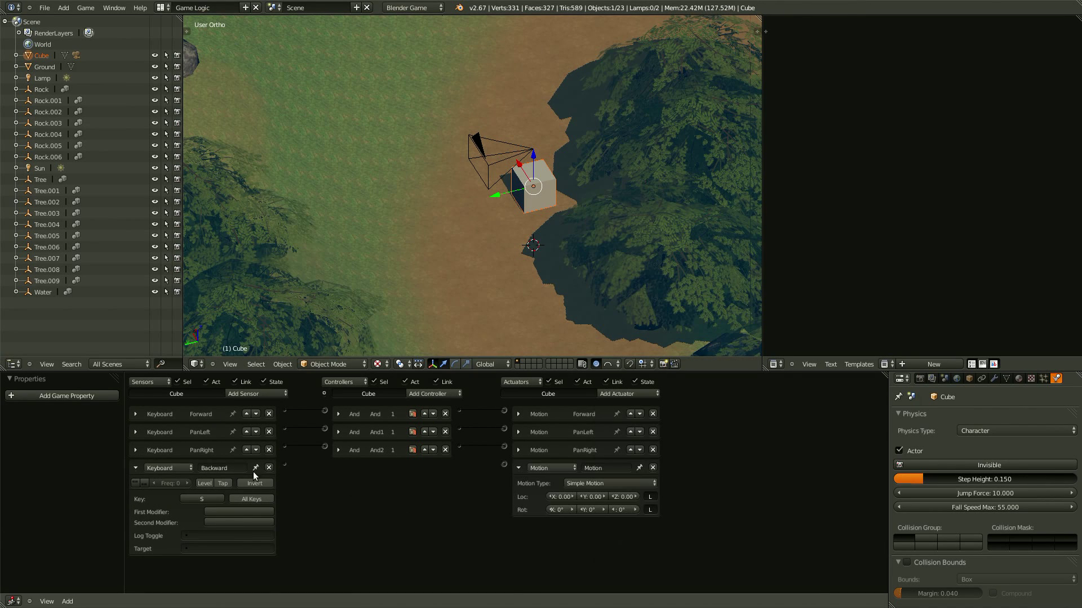
left_click_drag(284, 464, 514, 465)
- Make the Backward actuator a Character Motion with Y step -0.06 and test it
left_click(606, 468)
type("Backward")
key("Return")
left_click(607, 483)
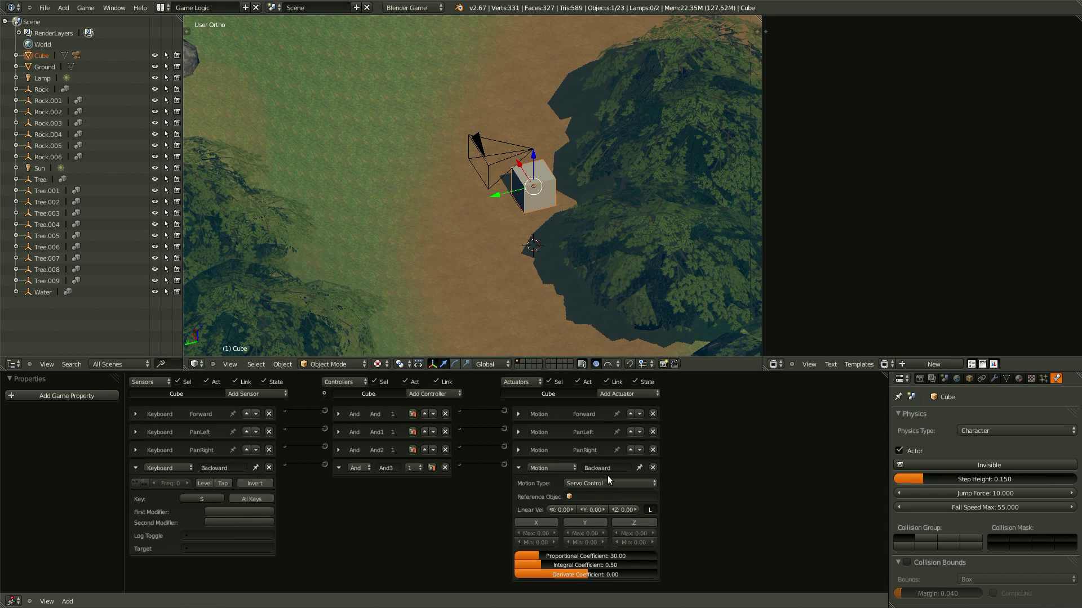
left_click(599, 519)
type("-0.06")
key("Return")
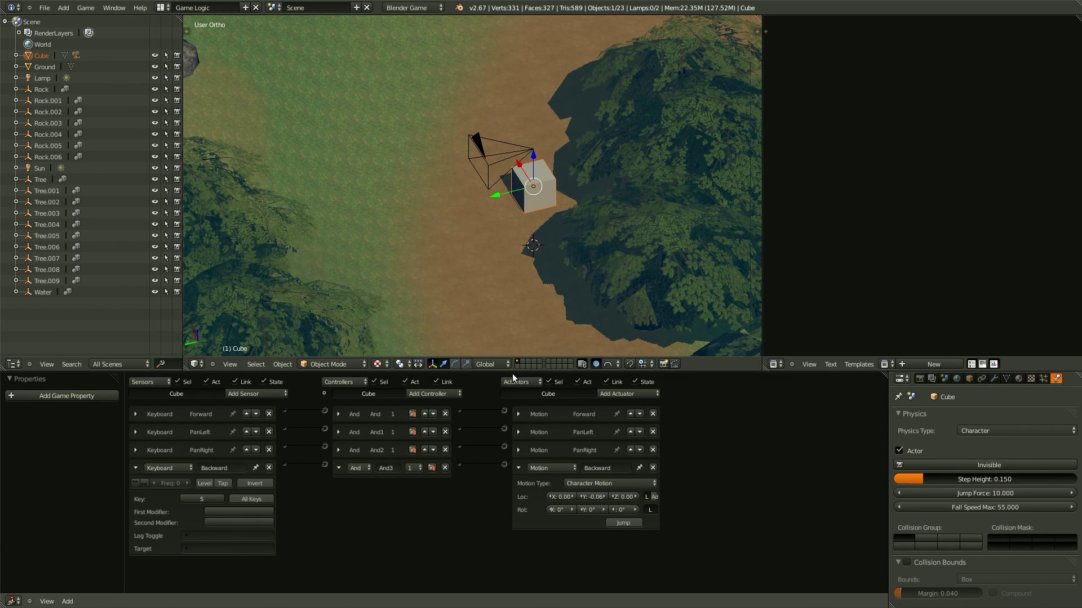
key("p")
key("Escape")
left_click(136, 468)
left_click(338, 469)
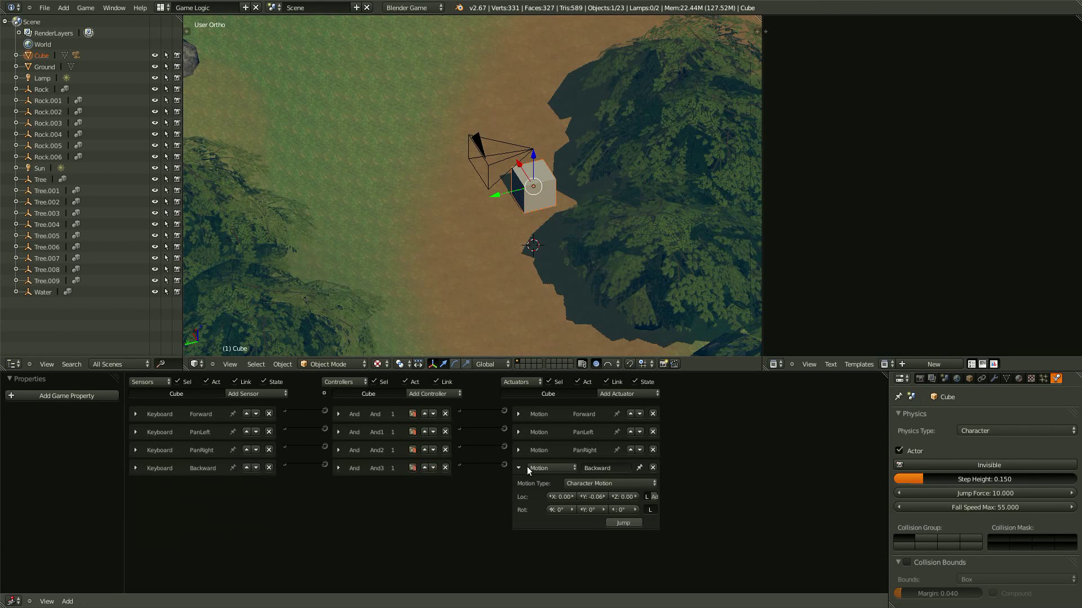
- Add a Spacebar Keyboard sensor wired through an And controller to a new Motion actuator for jumping
left_click(519, 468)
left_click(257, 394)
left_click(273, 453)
left_click(640, 393)
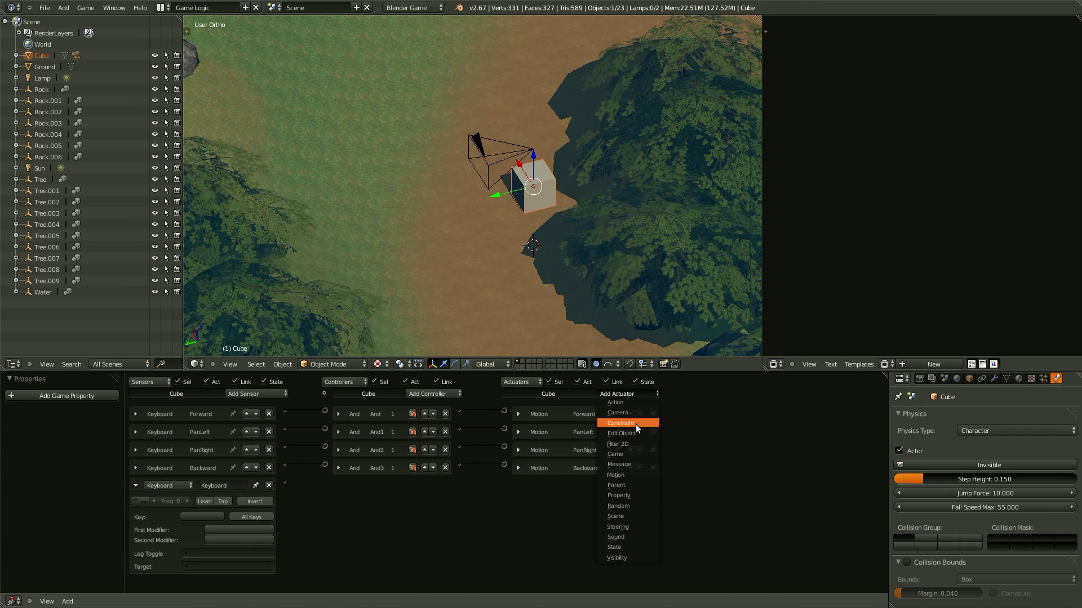
left_click(635, 424)
left_click_drag(284, 483, 504, 483)
left_click(202, 517)
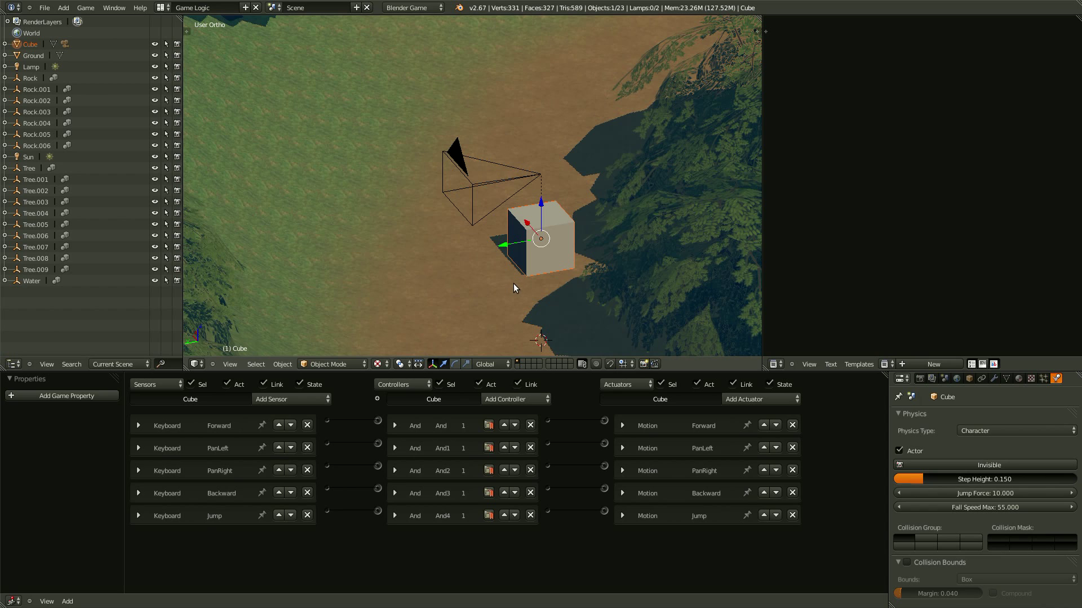
key("p")
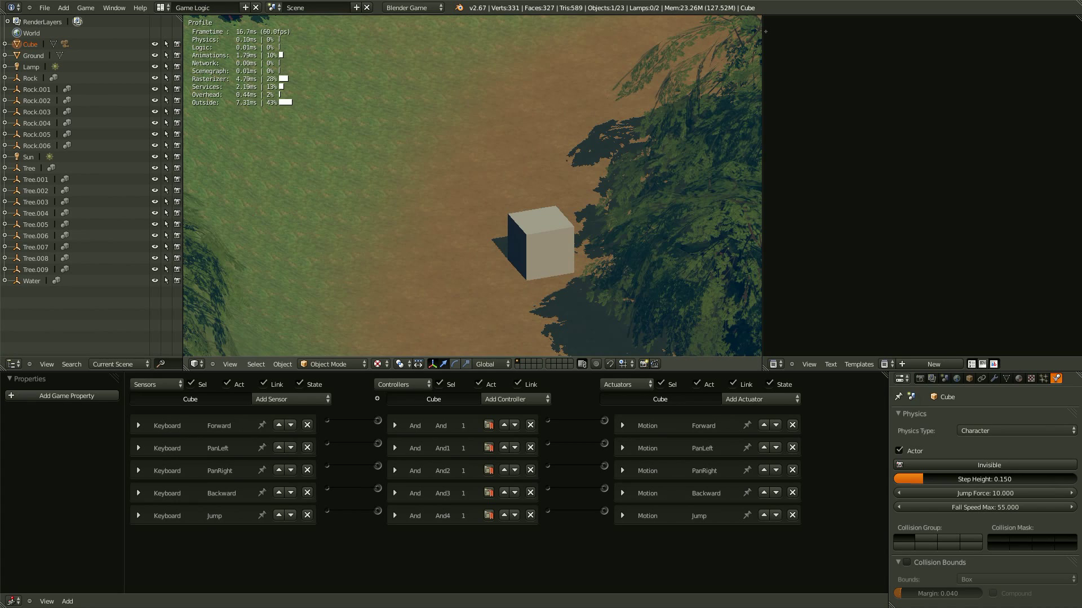
key("Escape")
middle_click_drag(455, 218, 449, 255)
scroll(422, 251, "up", 4)
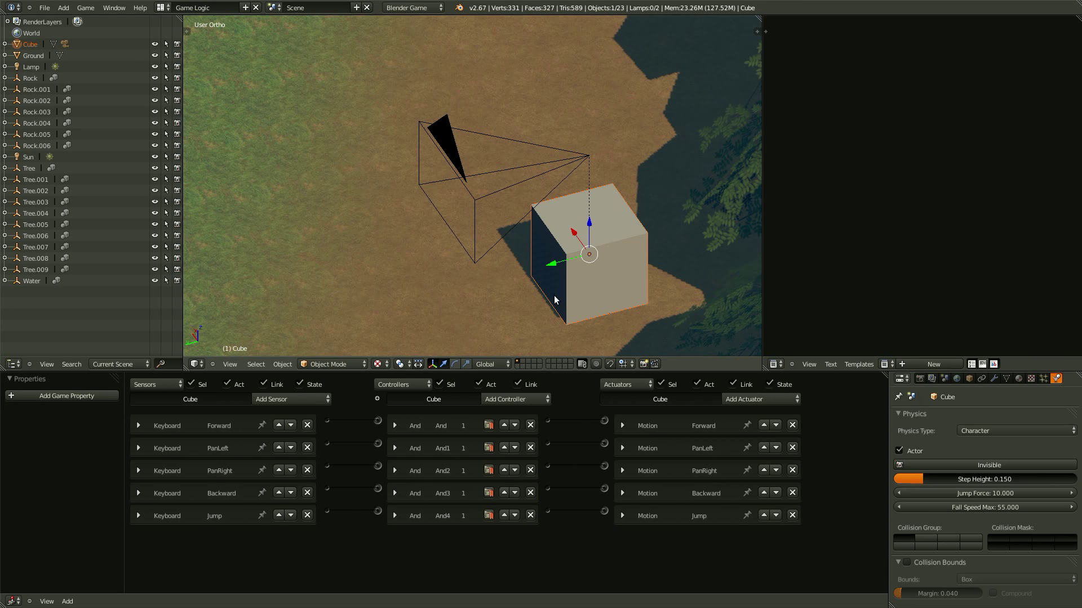
middle_click_drag(553, 295, 560, 293)
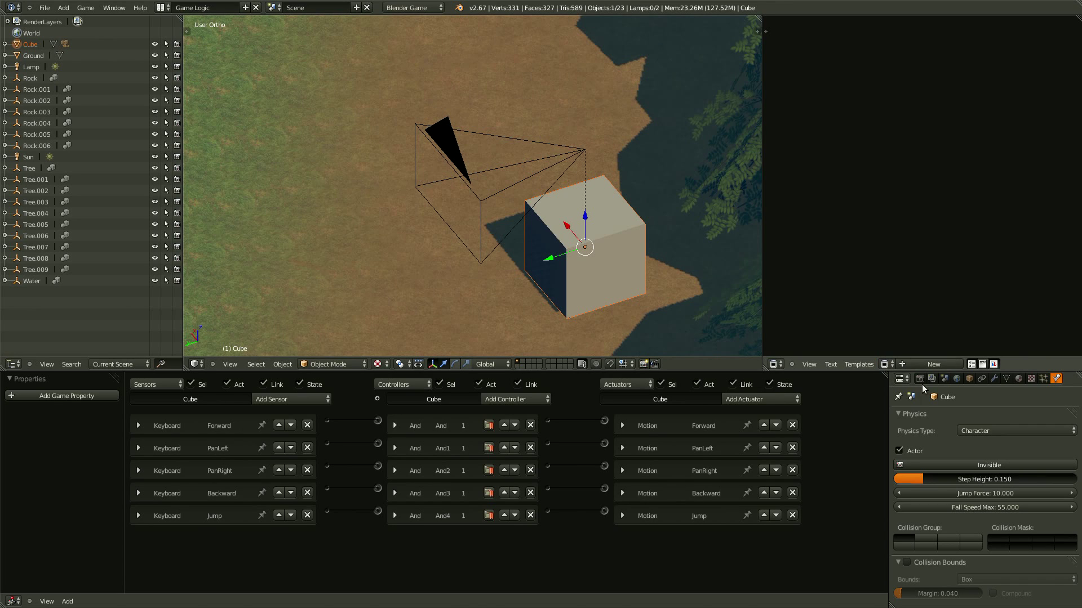
- Load mouselook.py into the Text Editor with Open Text Block and scroll through its code
left_click(828, 366)
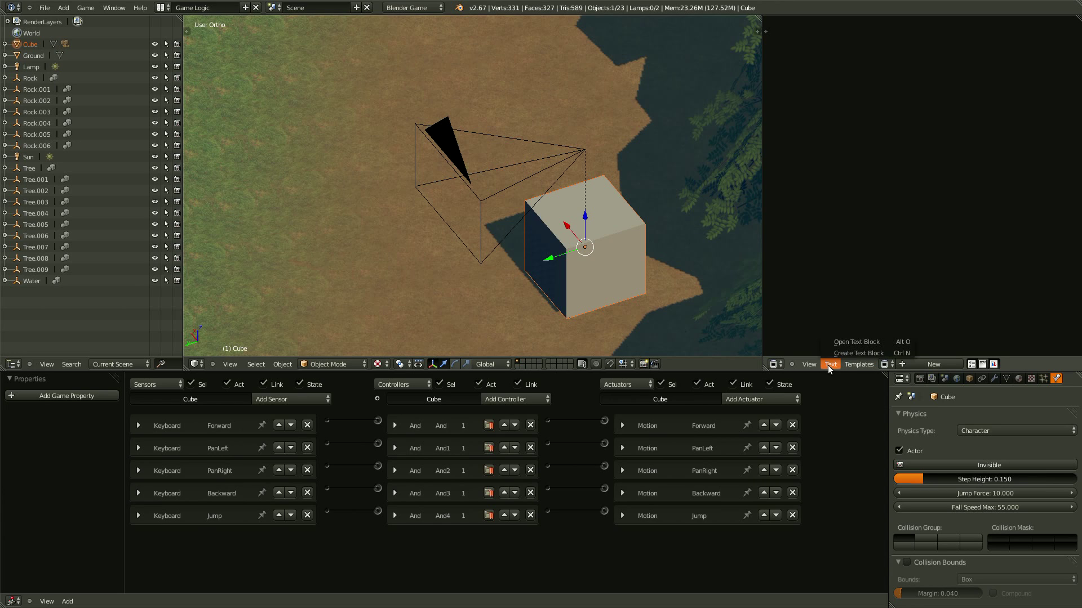
left_click(900, 341)
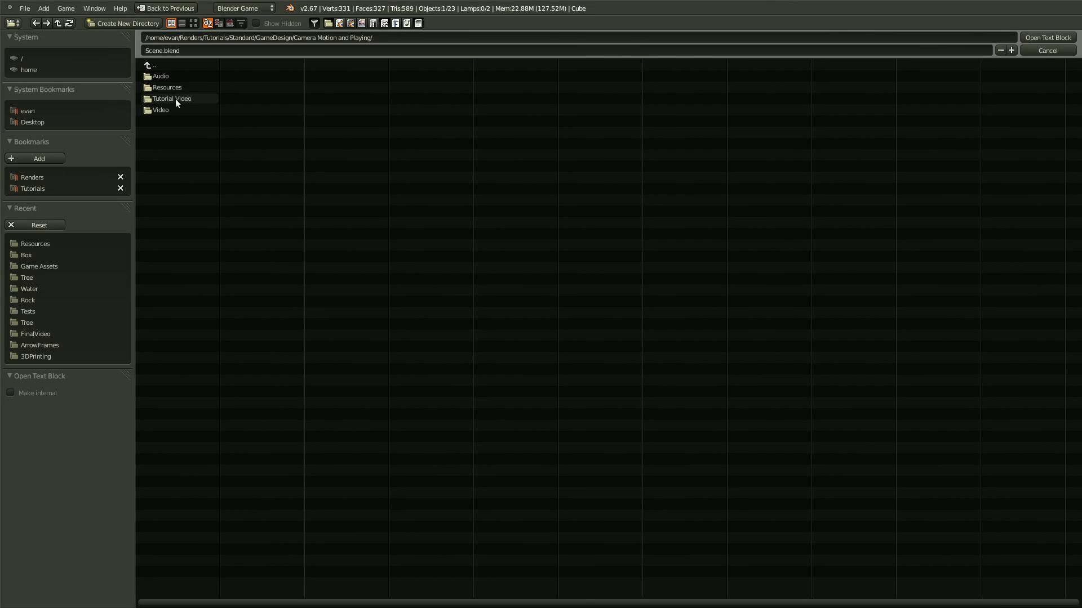
double_click(170, 77)
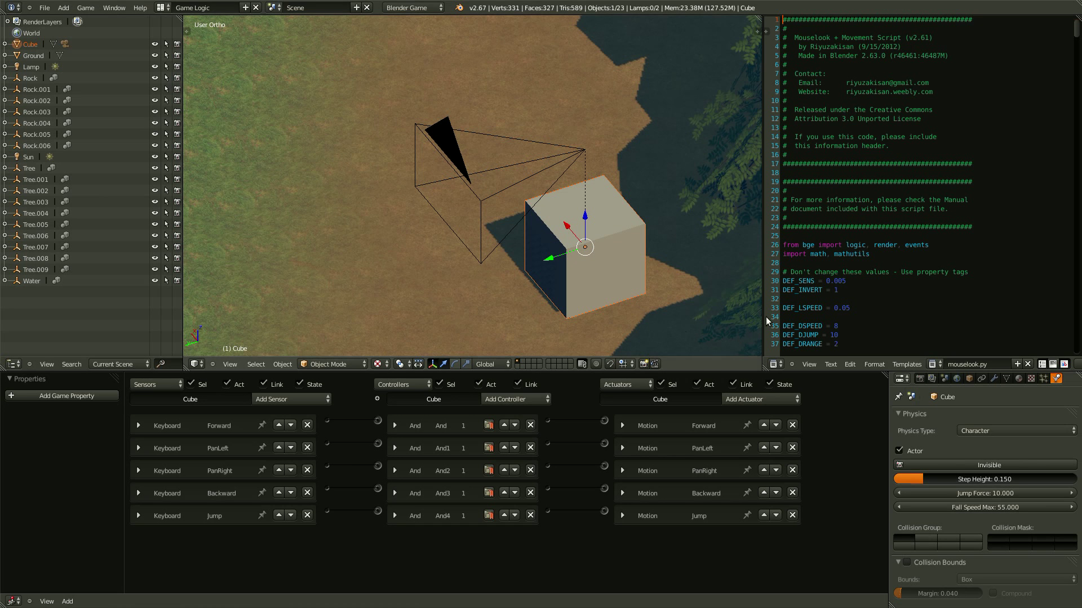
scroll(890, 295, "down", 2)
scroll(890, 296, "down", 11)
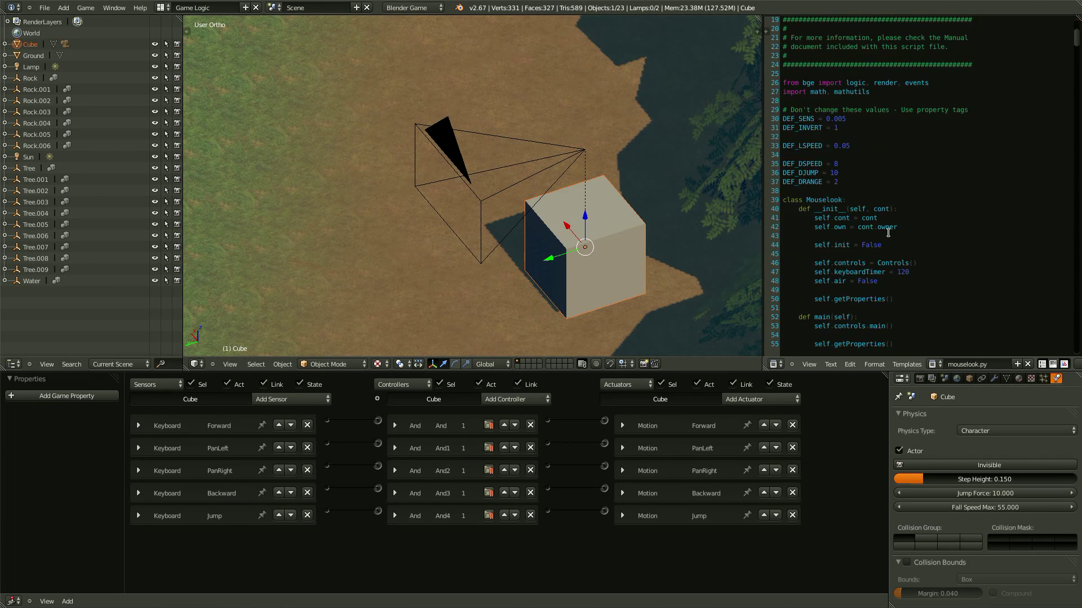
scroll(897, 248, "up", 1)
scroll(580, 259, "down", 2)
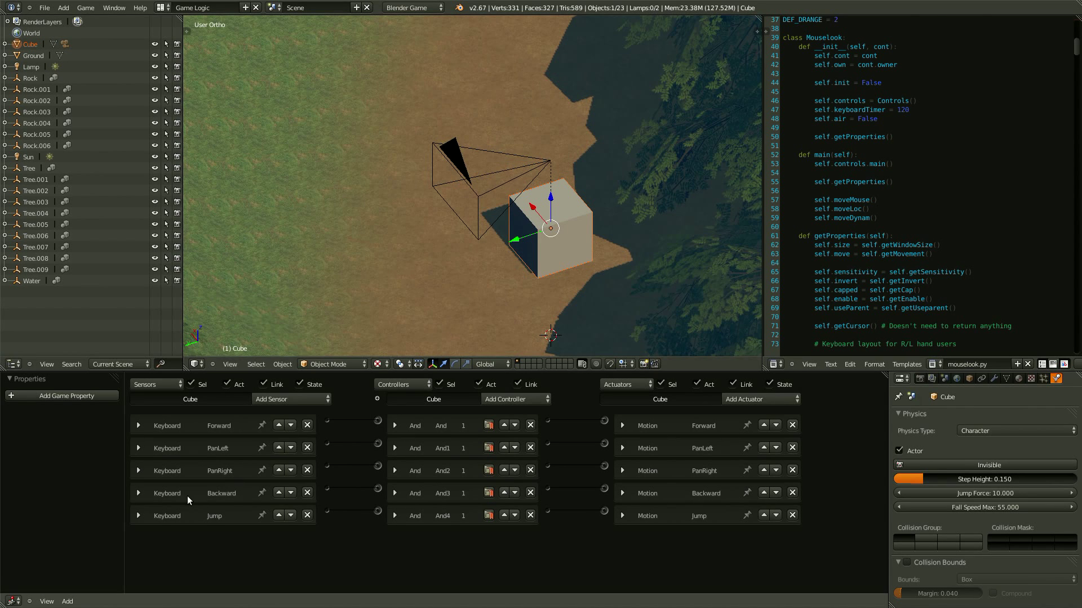
- Add a Mouse sensor to the Cube set to the Movement event
left_click(295, 402)
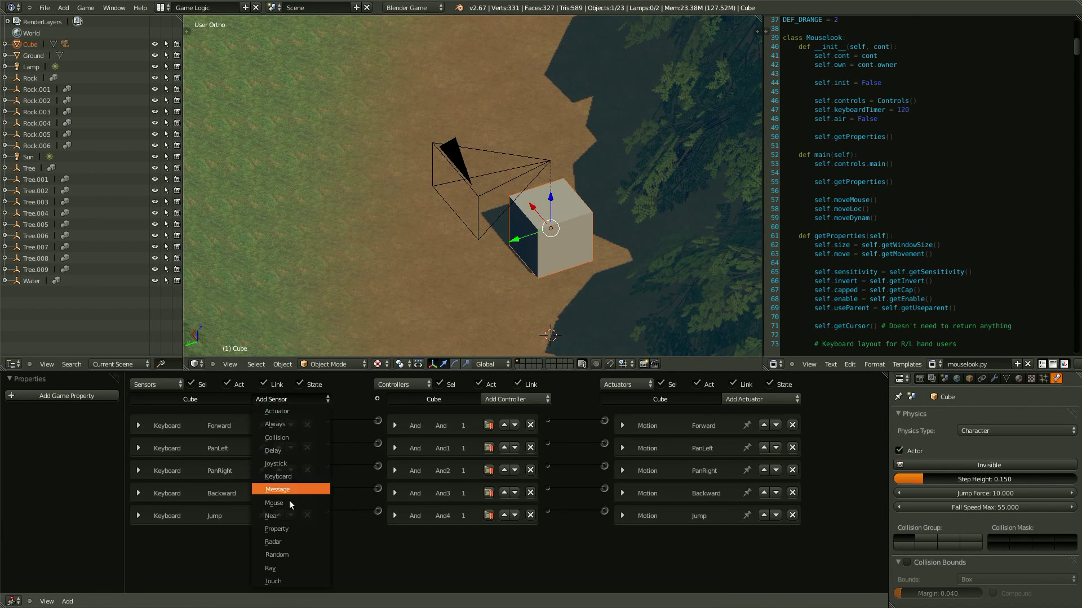
left_click(298, 502)
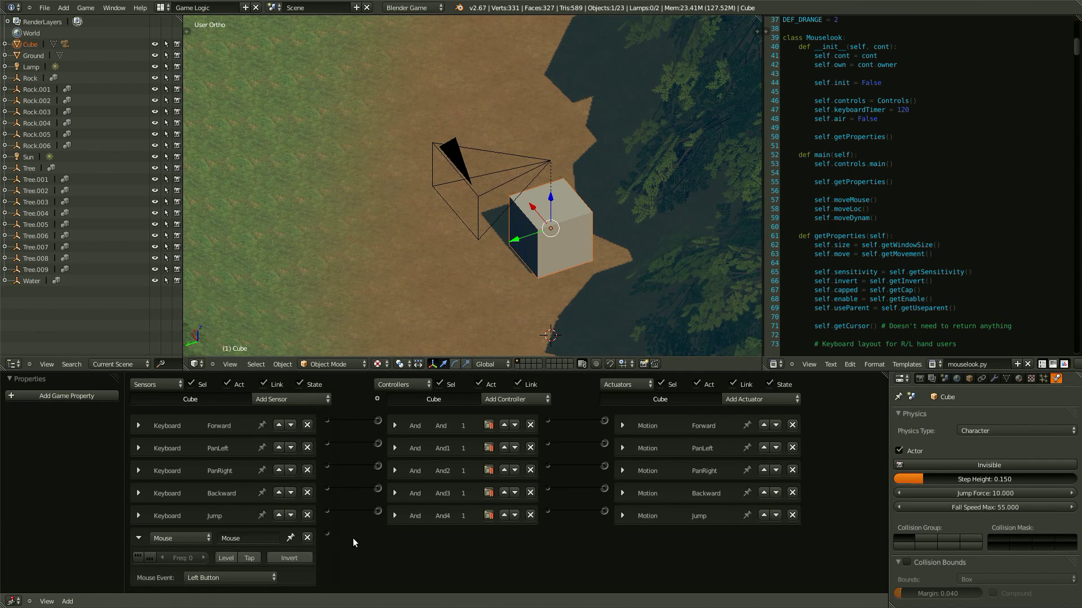
scroll(358, 502, "down", 1)
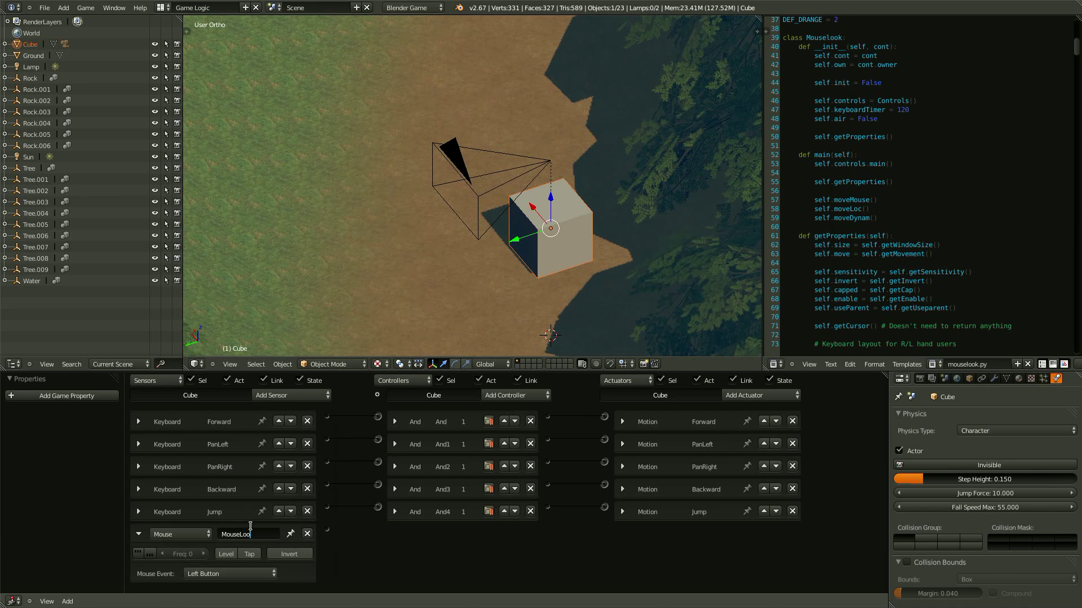
left_click(224, 573)
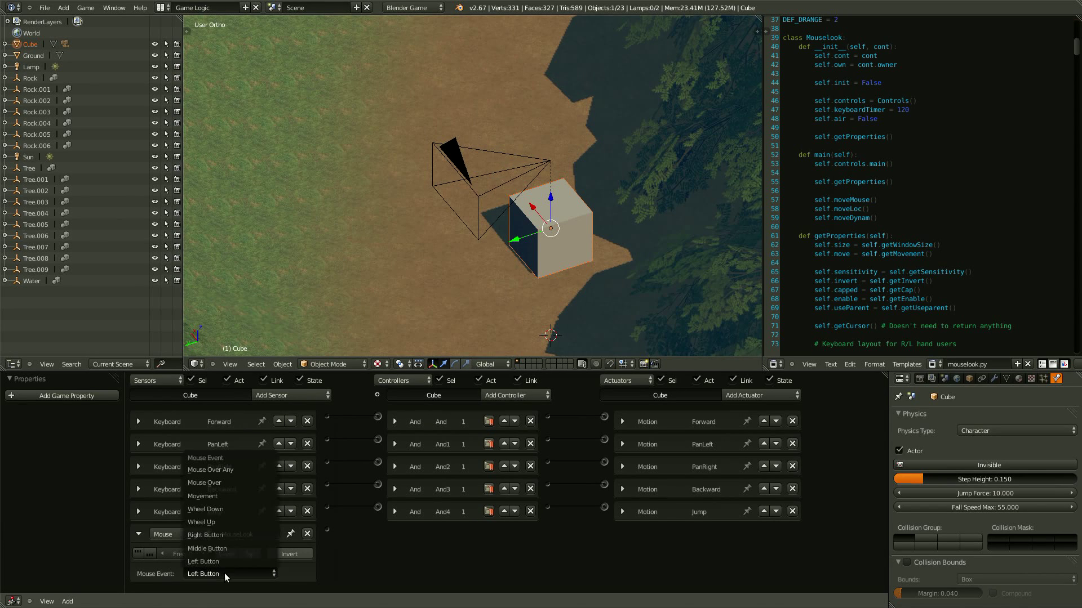
left_click(234, 497)
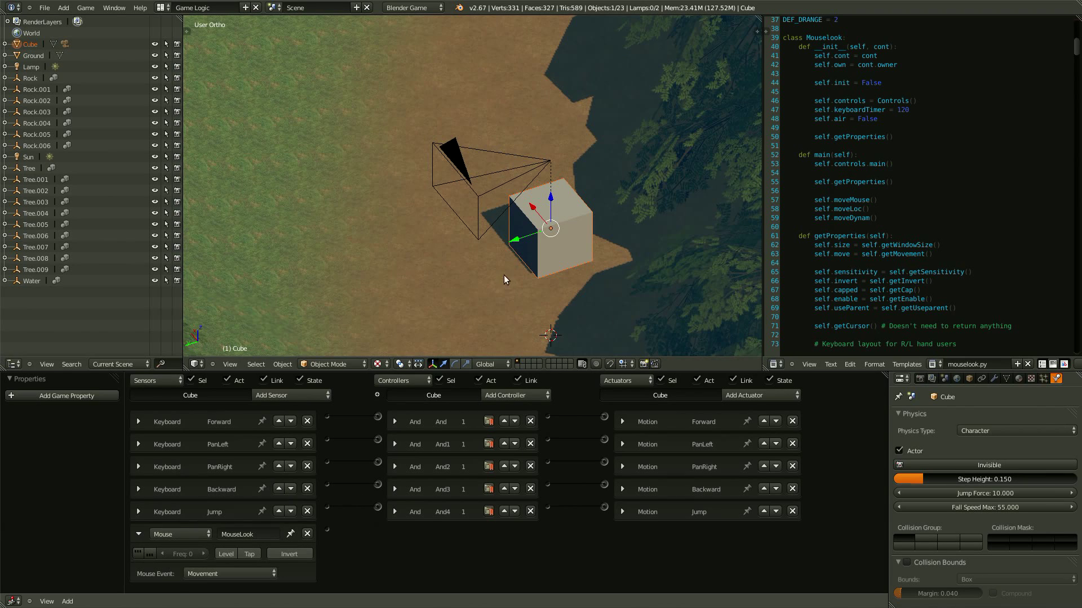
- Add a Python controller running mouselook.py and save the file
left_click(499, 395)
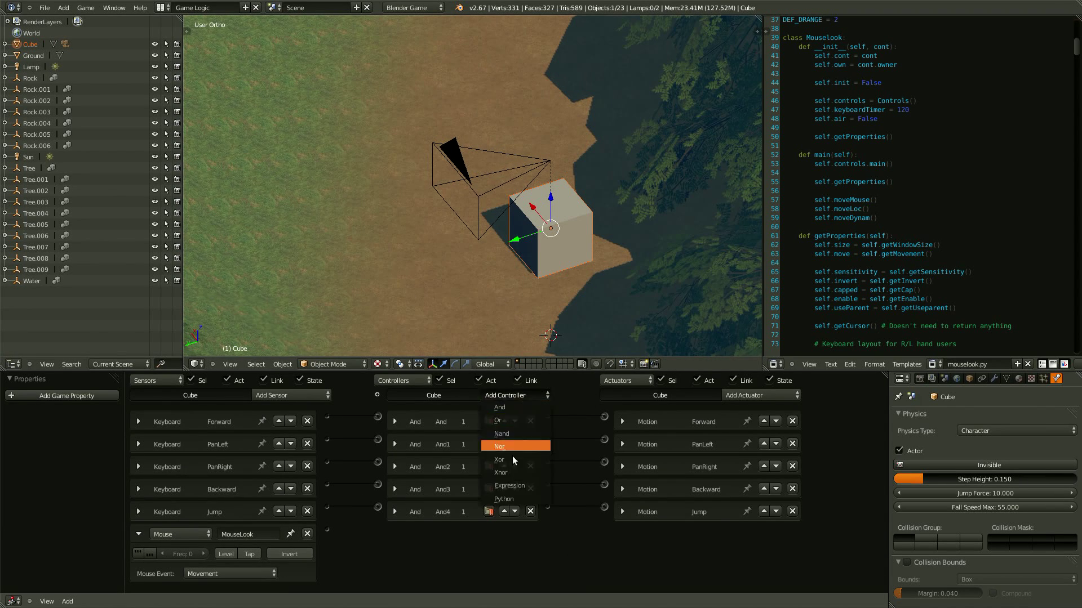
left_click(519, 498)
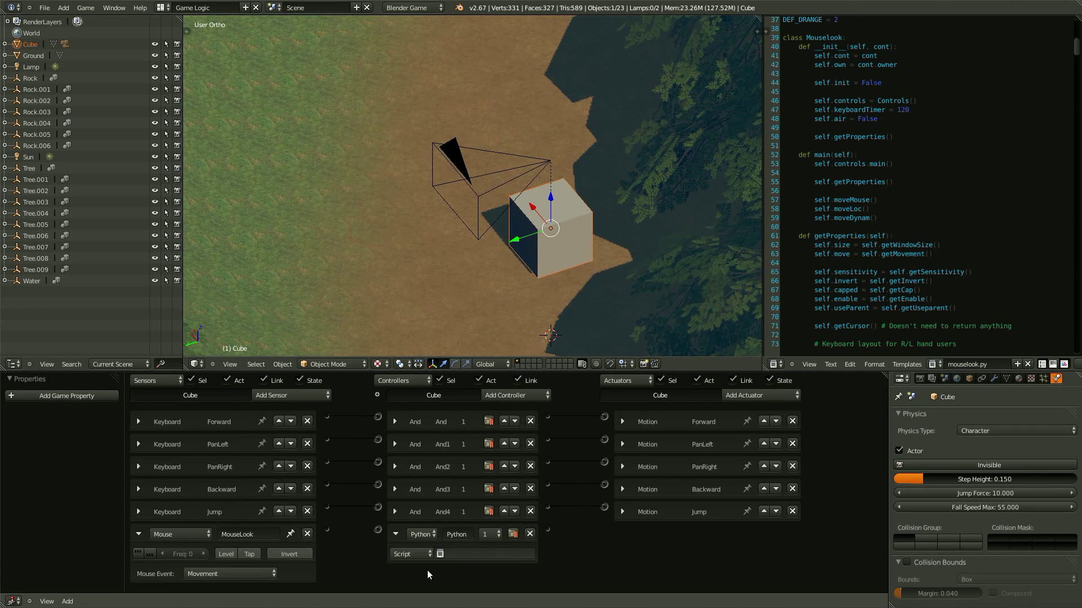
left_click(449, 554)
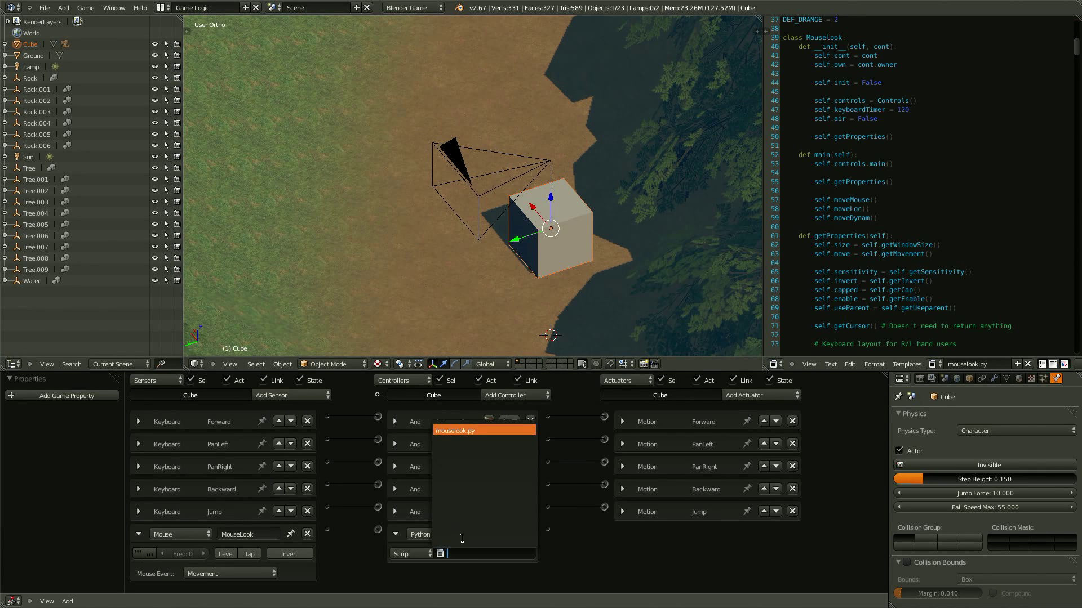
left_click(463, 431)
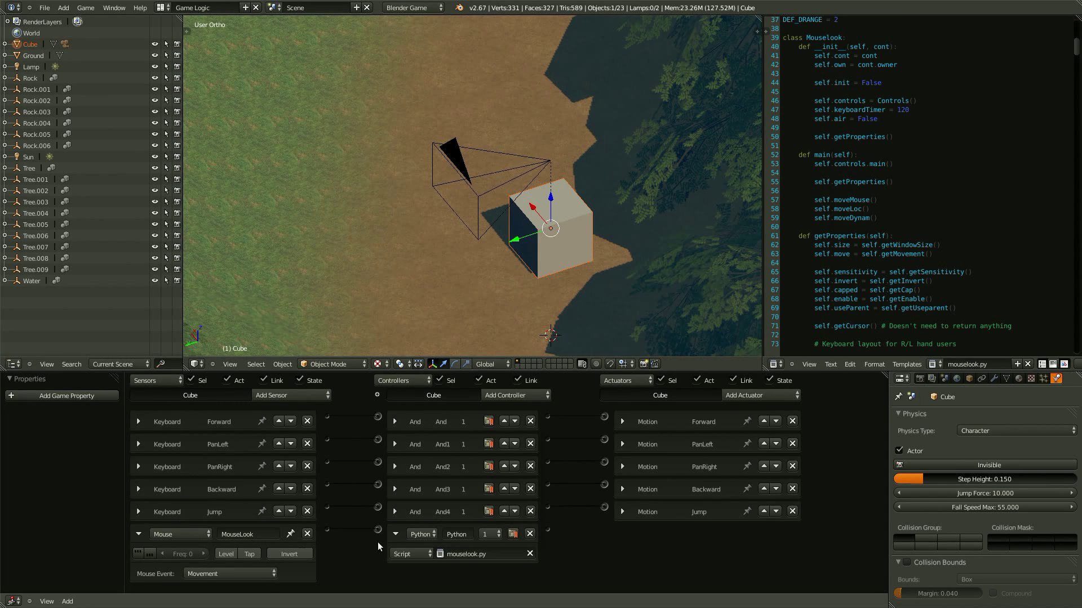
key("ctrl+s")
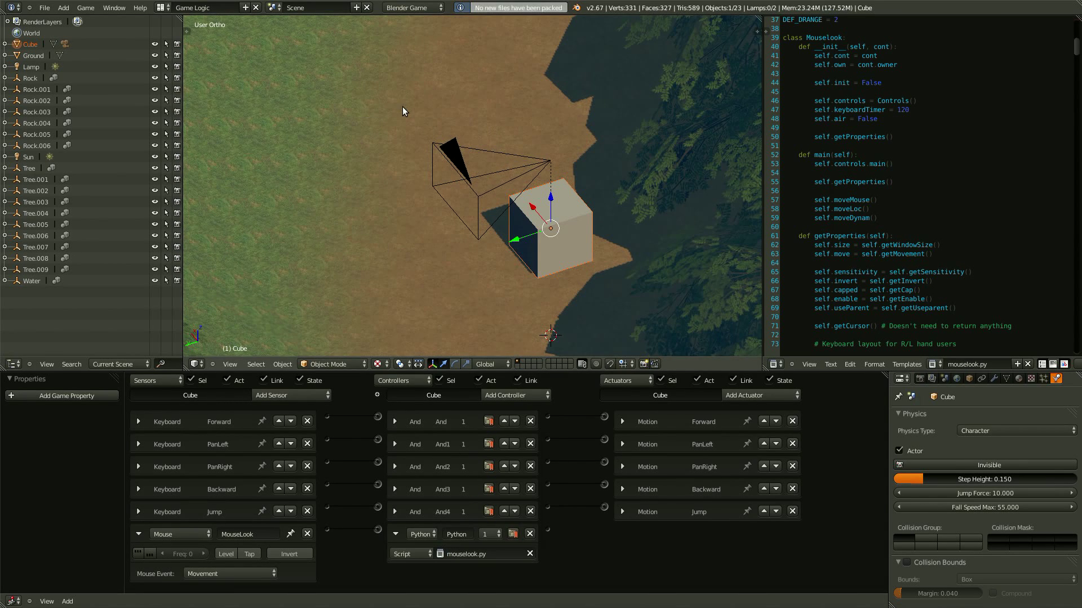
- Play the game to try the mouse look, then stop it
key("p")
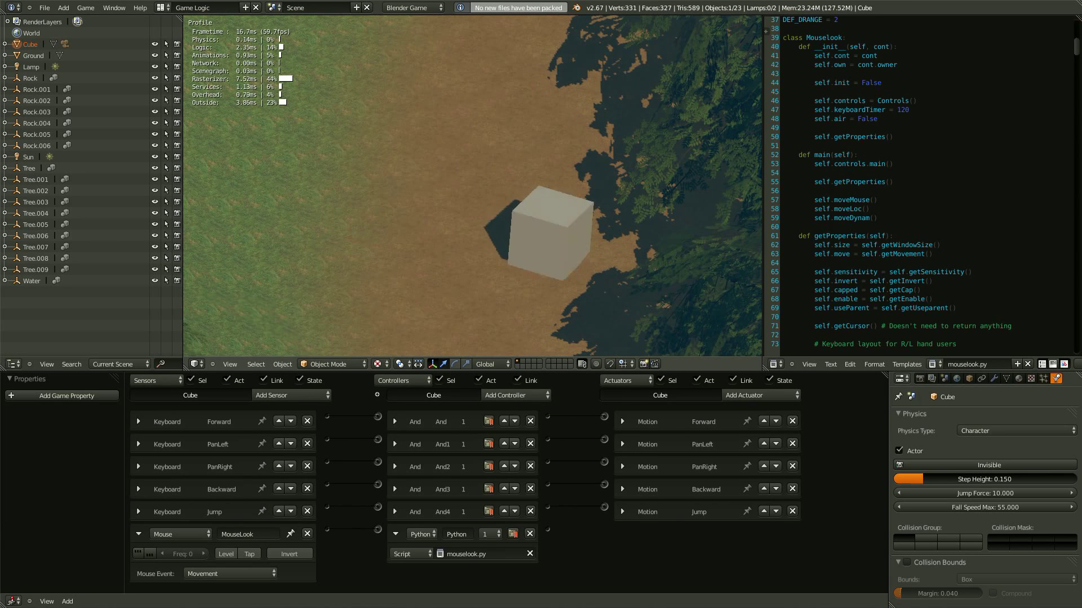
key("Escape")
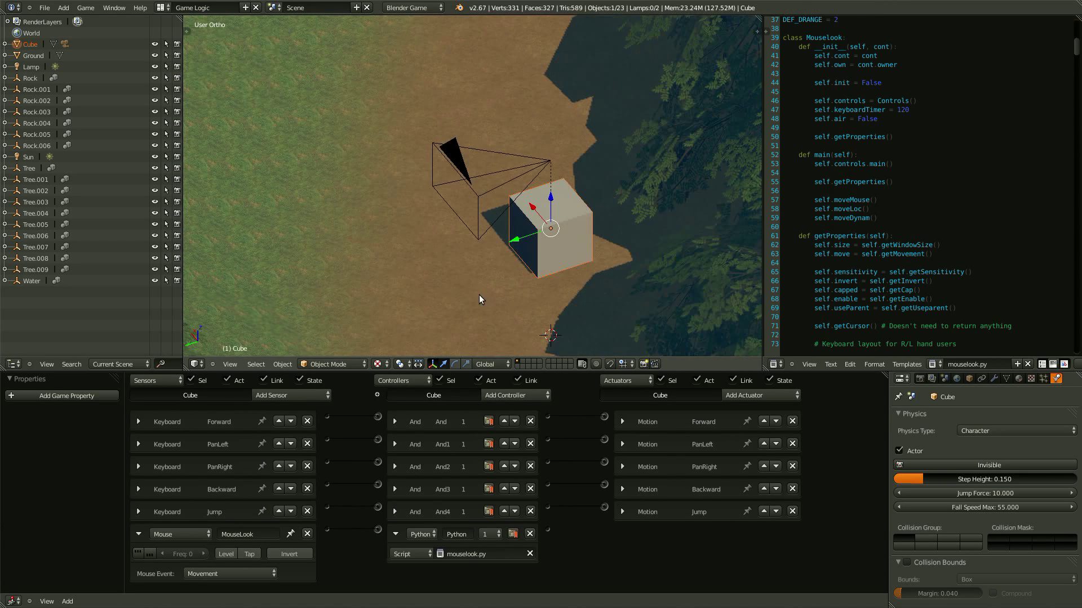
- Switch to camera view, maximize the 3D viewport, and play the game full-screen
key("KP_0")
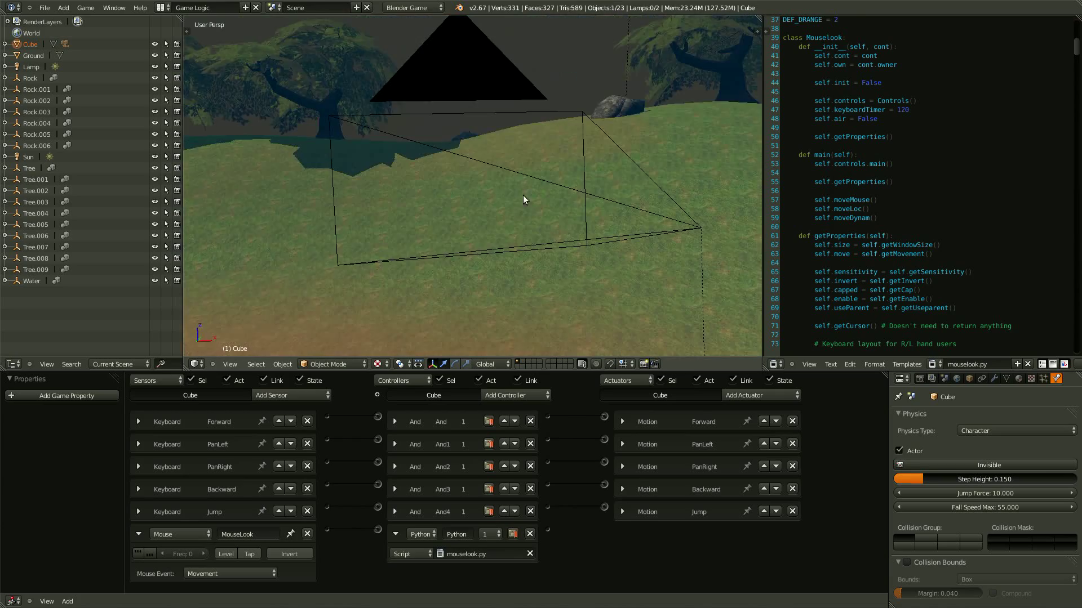
key("shift+space")
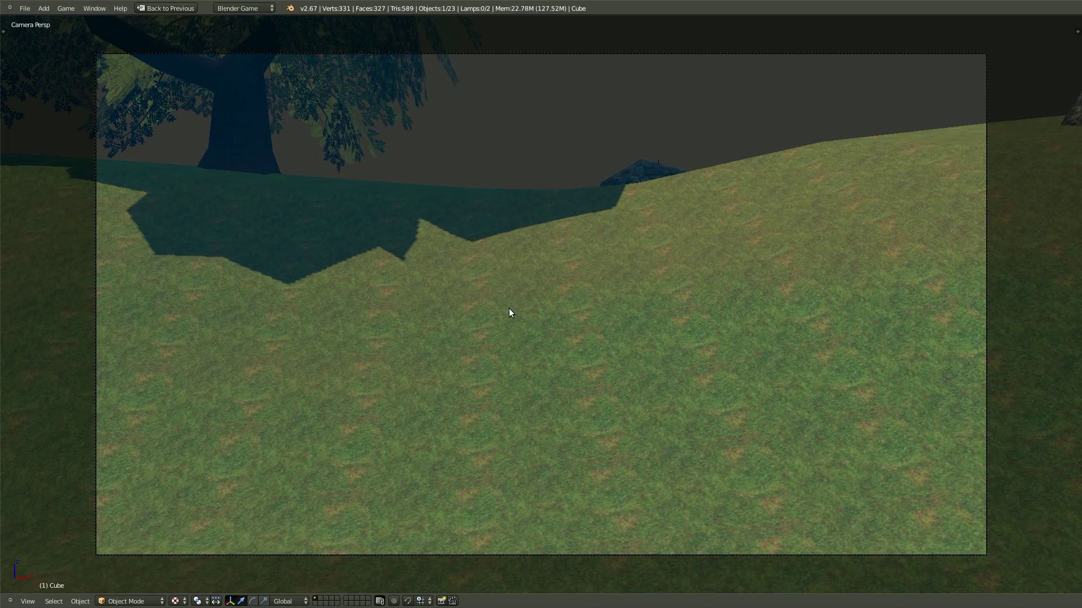
key("p")
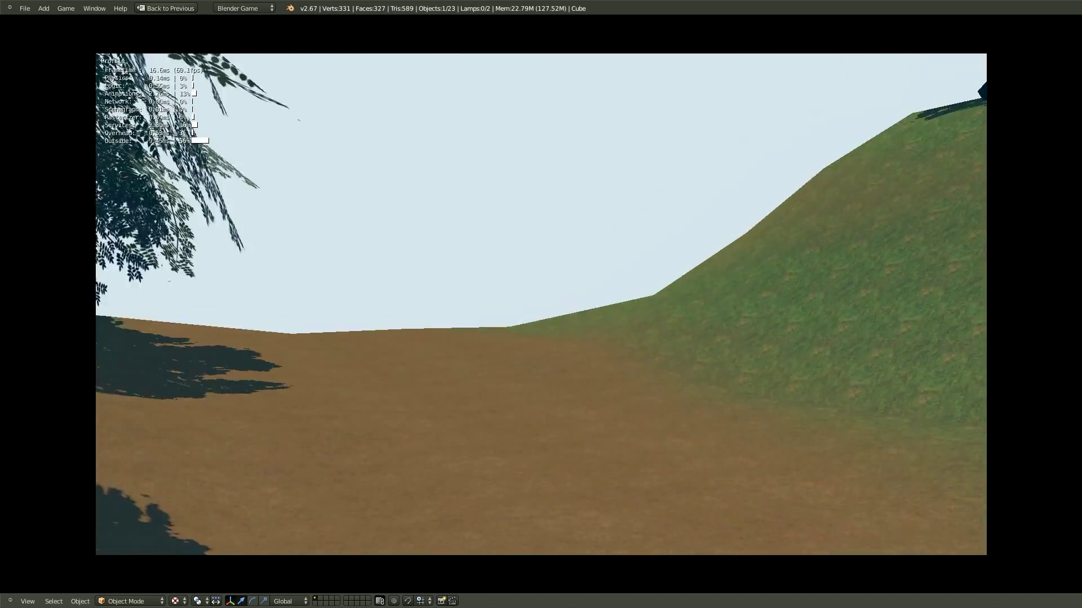